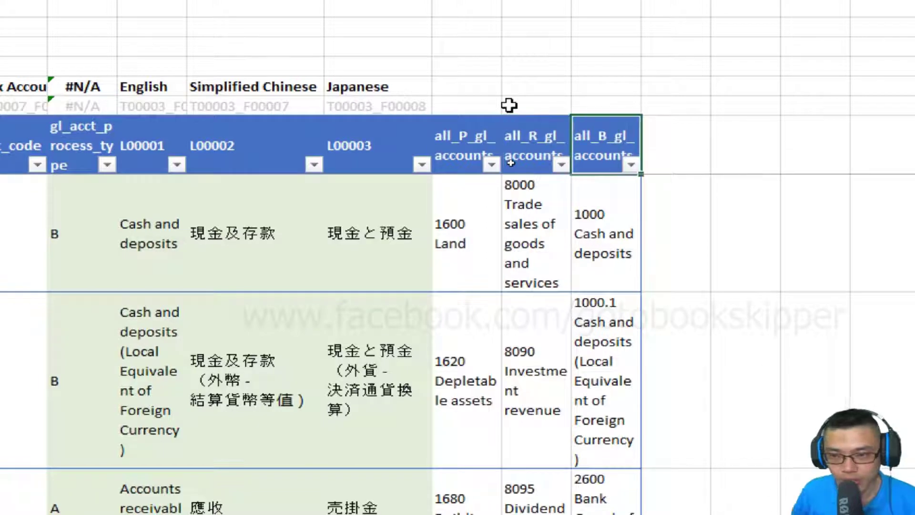
Enter the label p_search_cell in cell L1, above the account table.
left_click(676, 27)
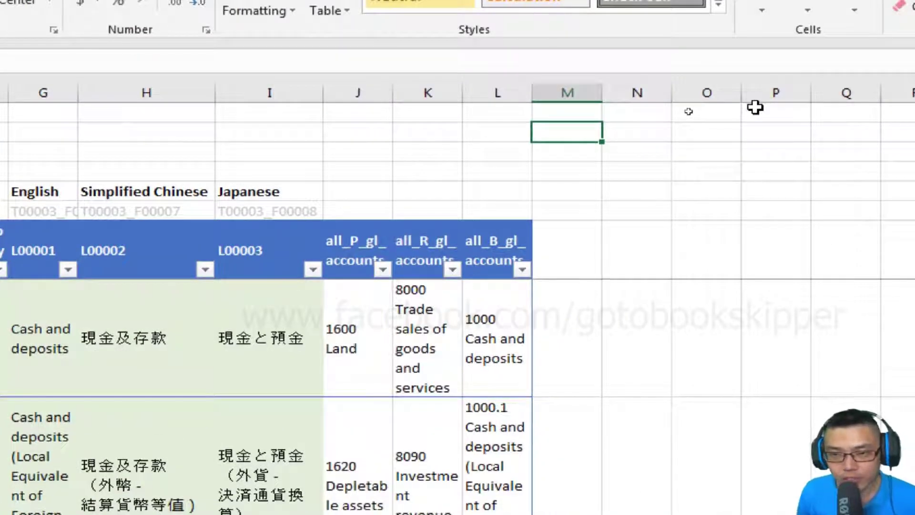
key("Left")
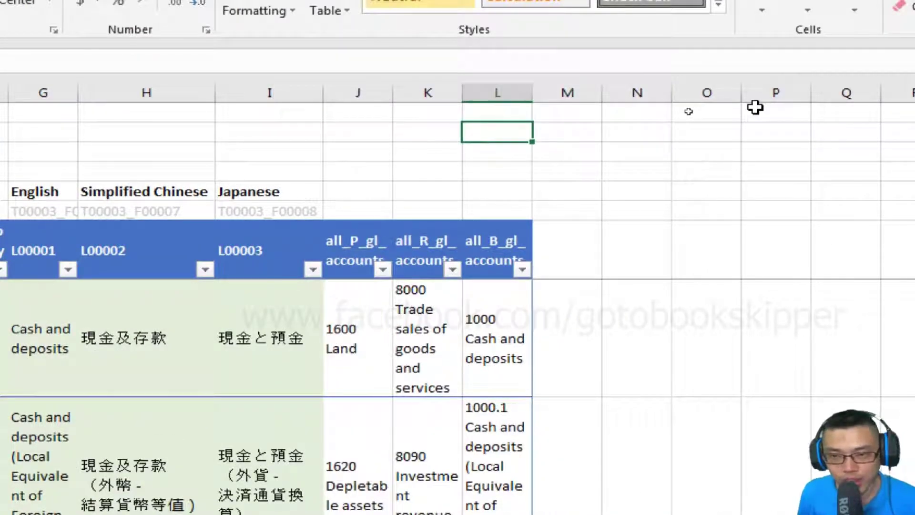
key("Right")
key("Up")
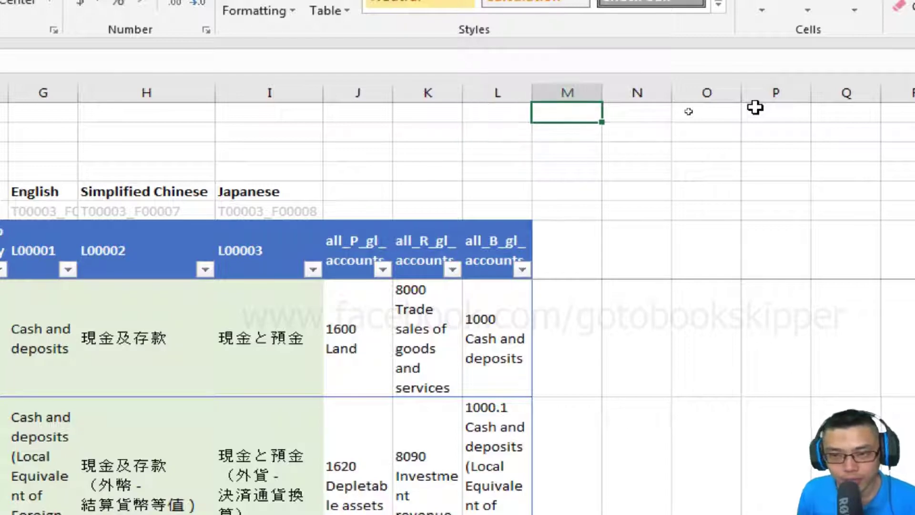
key("Left")
key("Left")
key("Left")
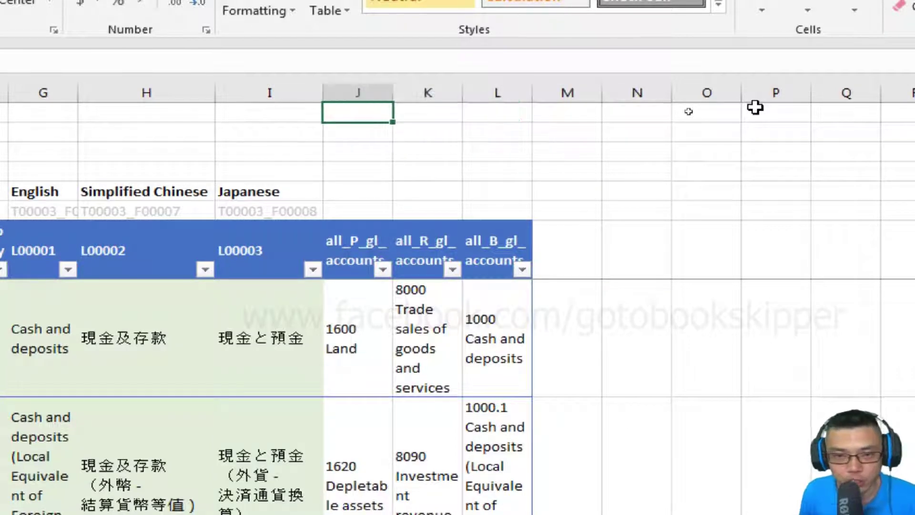
key("Right")
key("Right")
key("Right")
key("Left")
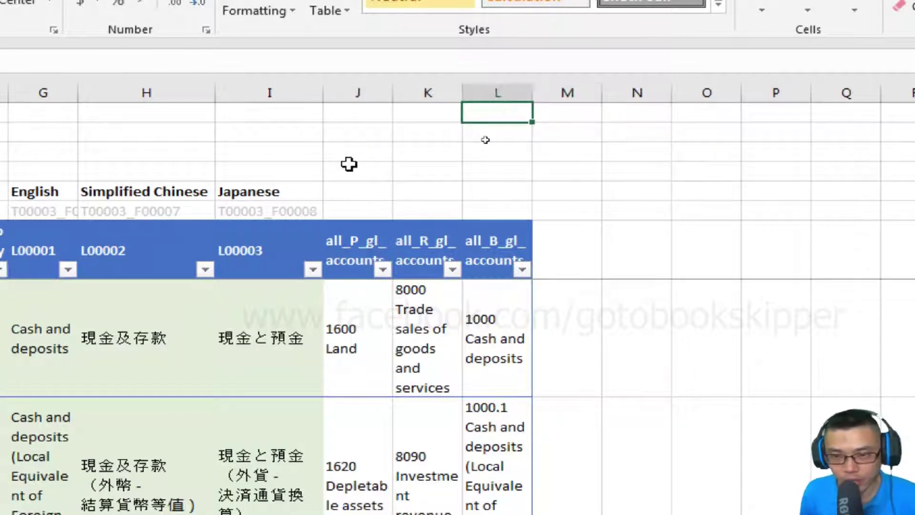
type("p")
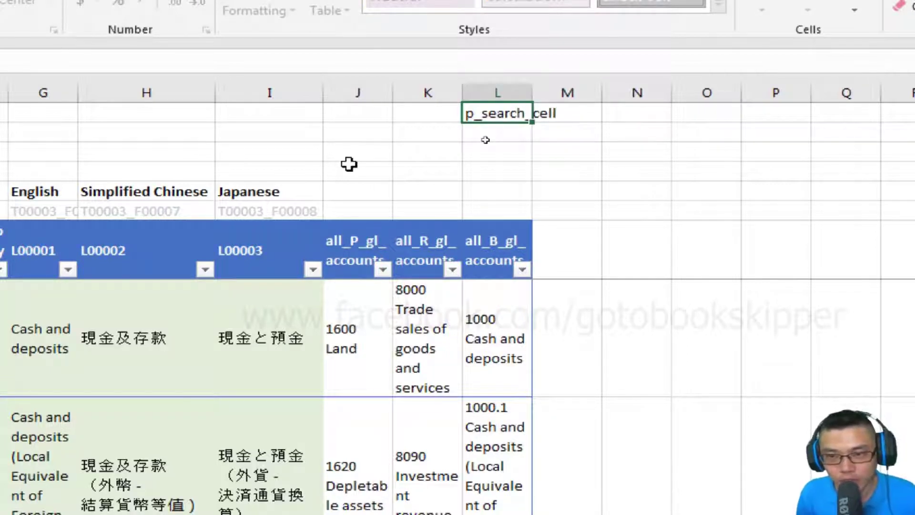
type("_search_cell")
Apply an outline border to cell M1, next to the p_search_cell label.
key("Tab")
key("ctrl+1")
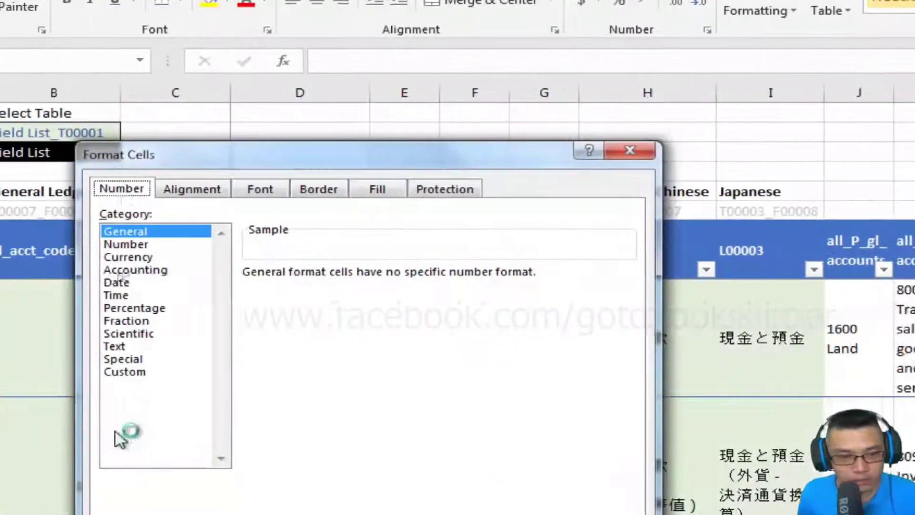
left_click(308, 195)
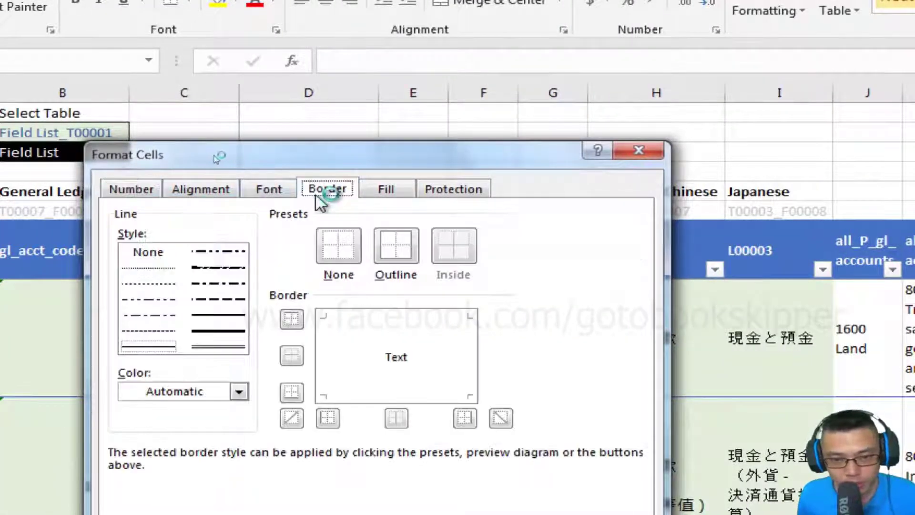
left_click(384, 244)
left_click(545, 411)
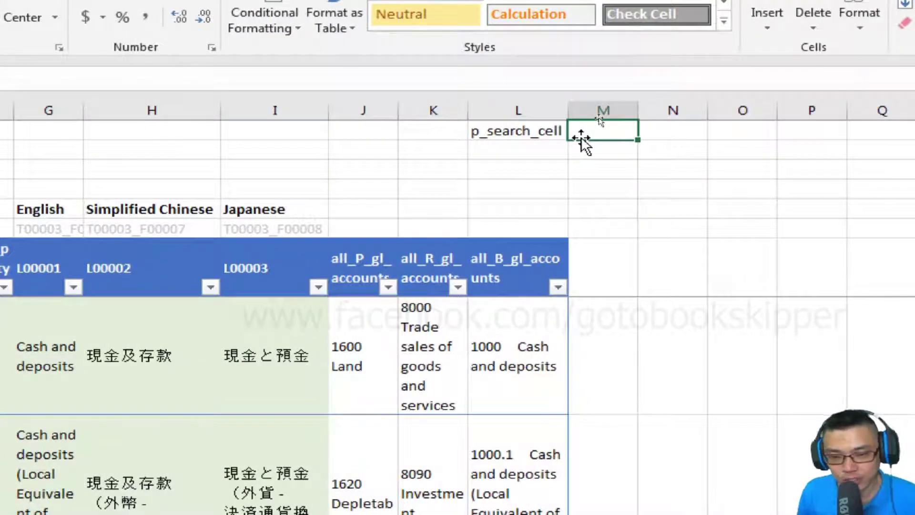
left_click(374, 204)
key("Down")
key("Down")
key("Down")
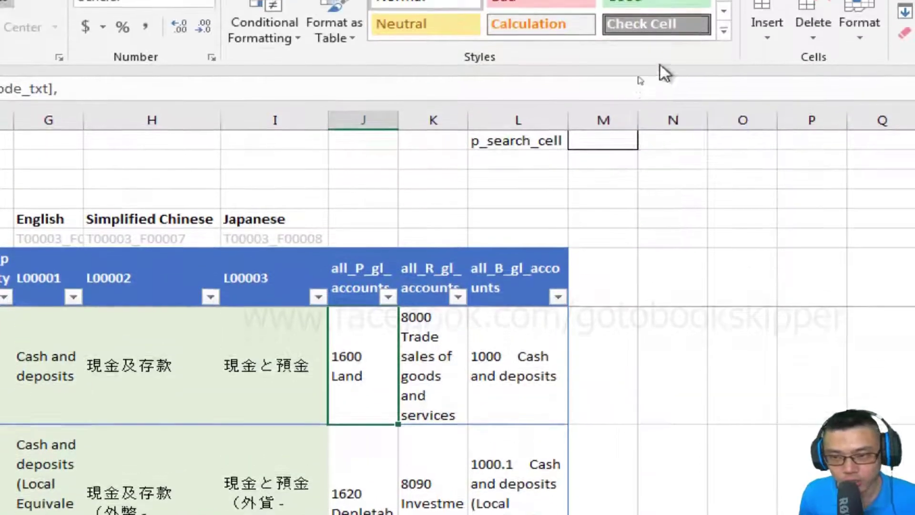
Copy the label and bordered cell L1:M1 to N1:O1 and change the copied label to r_search_cell.
double_click(695, 51)
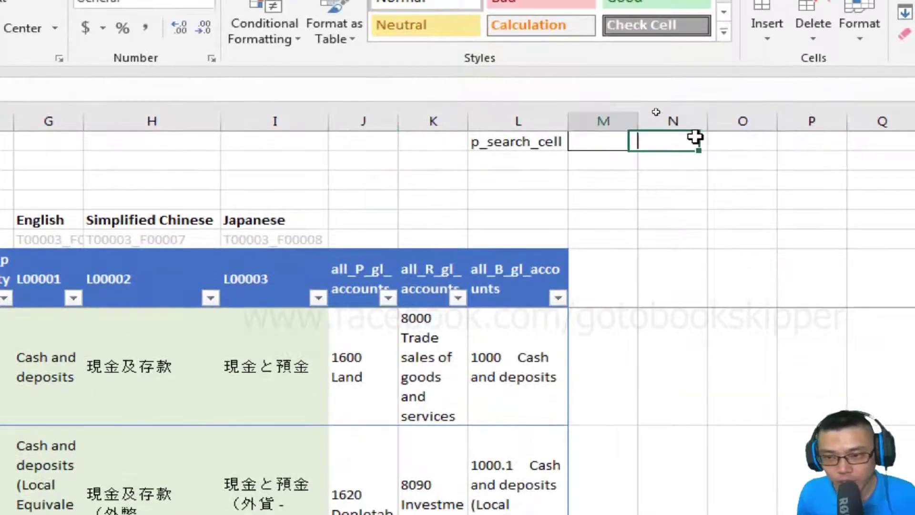
key("Left")
key("shift+Right")
key("ctrl+c")
key("Right")
key("Right")
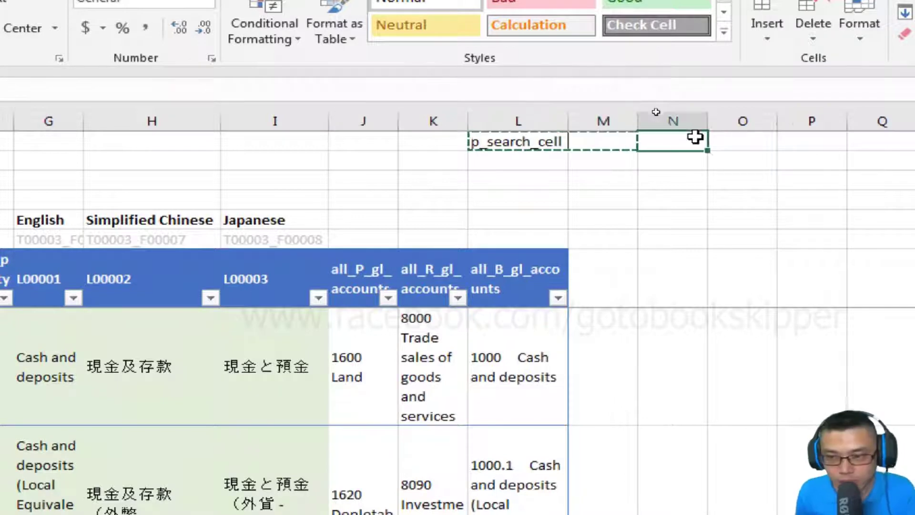
key("ctrl+v")
key("Escape")
double_click(691, 139)
key("Home")
key("Delete")
type("d")
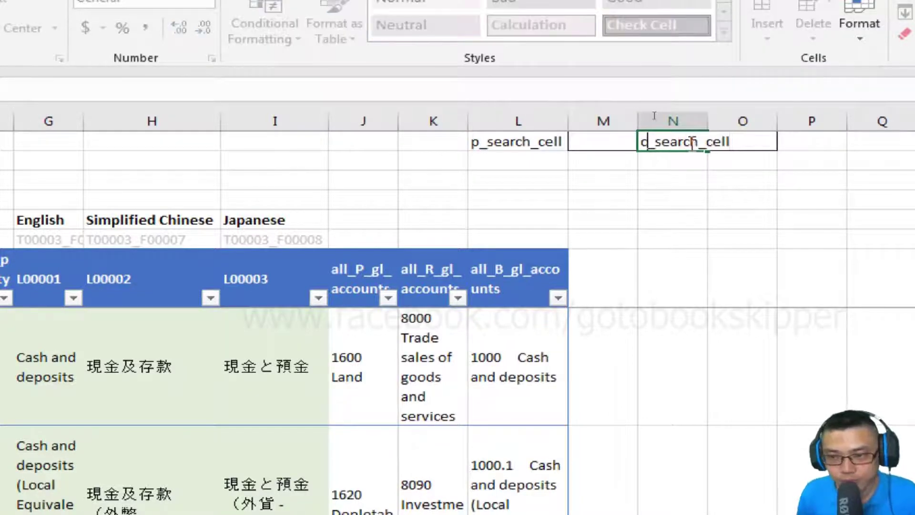
key("Return")
Move the r_search_cell label and its bordered cell to L2:M2, directly below the first pair.
key("Up")
key("shift+Right")
key("ctrl+x")
key("Down")
key("Left")
key("Left")
key("ctrl+v")
key("Down")
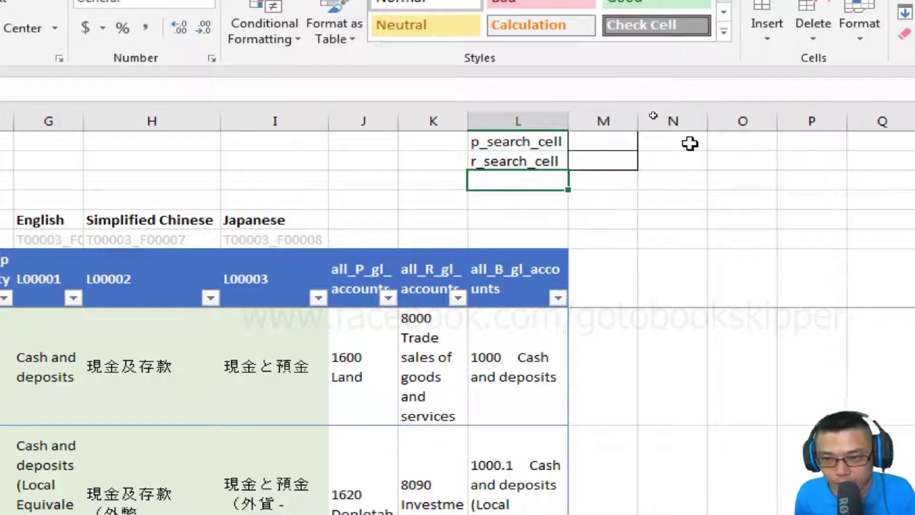
Duplicate the r_search_cell label and its bordered cell into L3:M3.
key("Up")
key("shift+Right")
key("ctrl+c")
key("Down")
key("ctrl+v")
key("Escape")
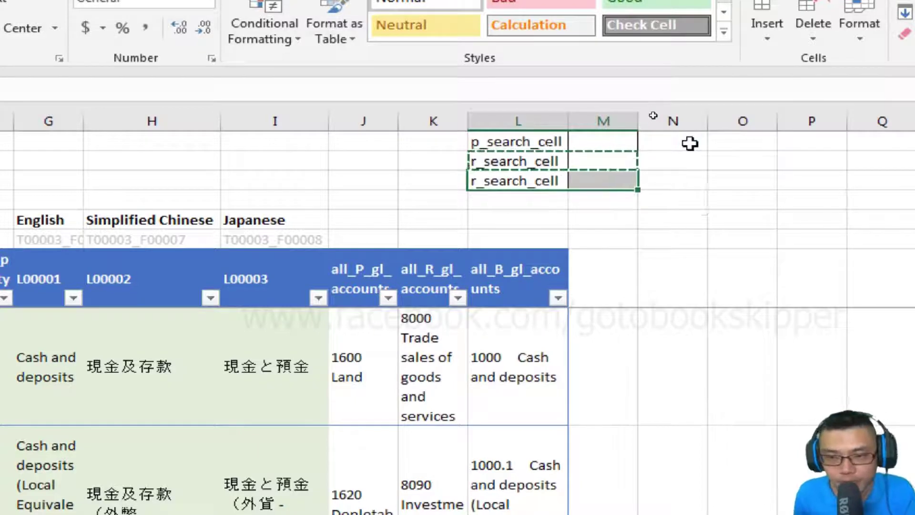
key("Escape")
Change the label in cell L3 to b_search_cell.
key("shift+Left")
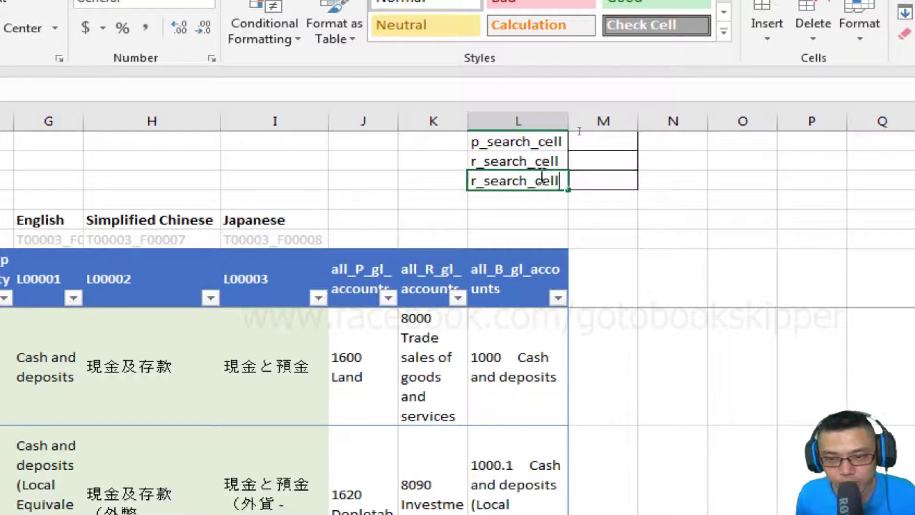
key("Left")
key("Left")
key("Left")
key("Left")
key("BackSpace")
type("b")
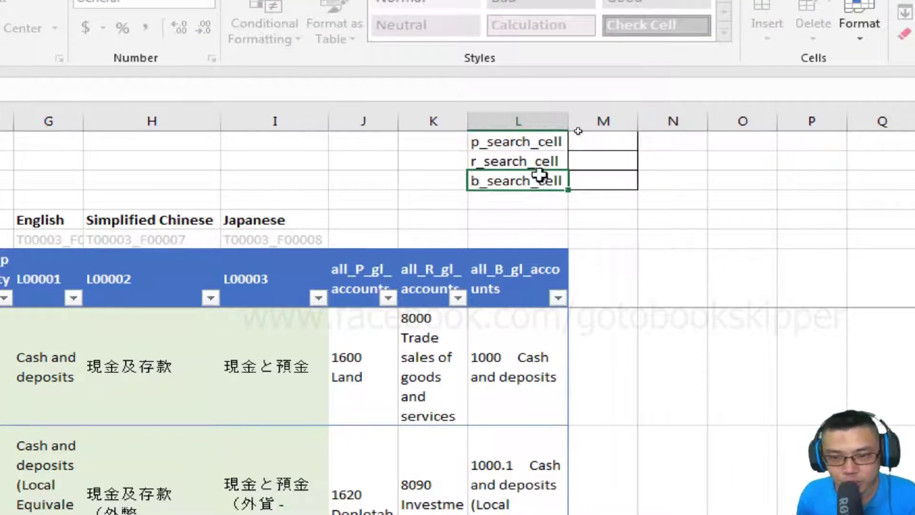
key("Return")
Create named ranges for cells M1:M3 from the labels in the left column of L1:M3.
key("Up")
key("Up")
key("Right")
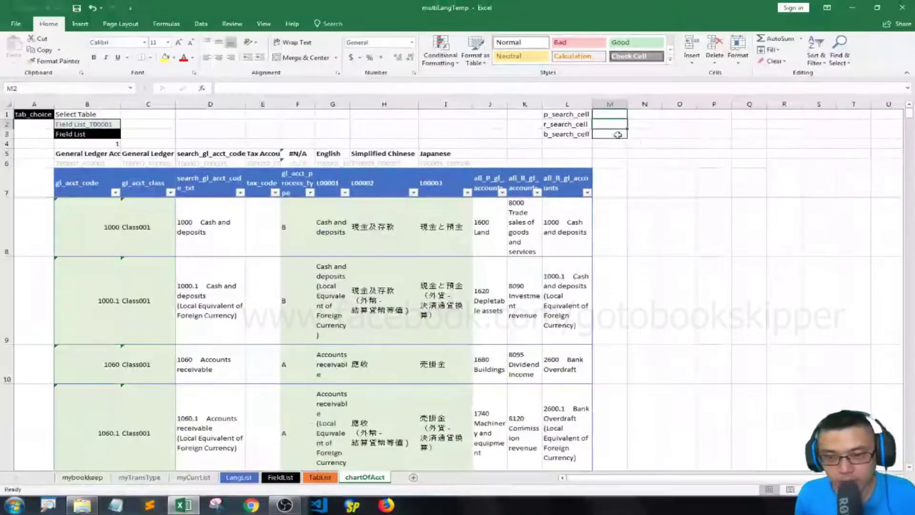
left_click_drag(617, 134, 567, 115)
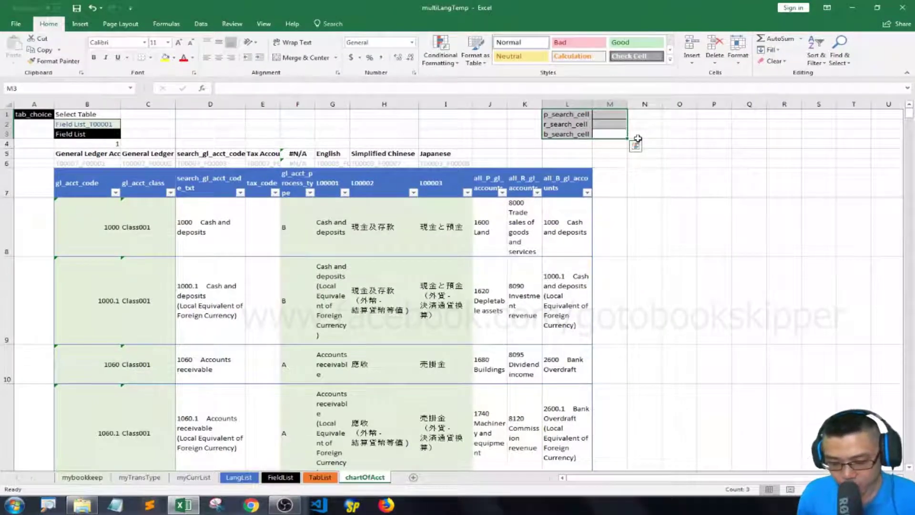
key("ctrl+shift+F3")
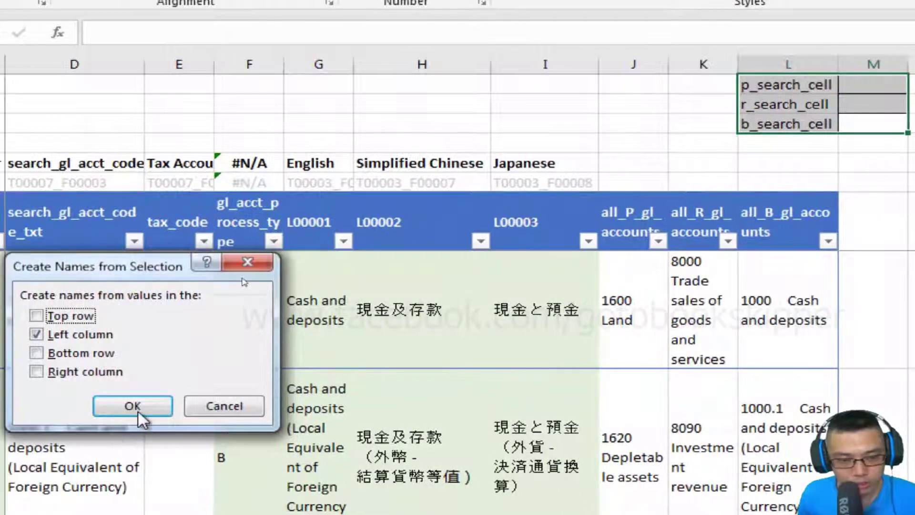
left_click(139, 411)
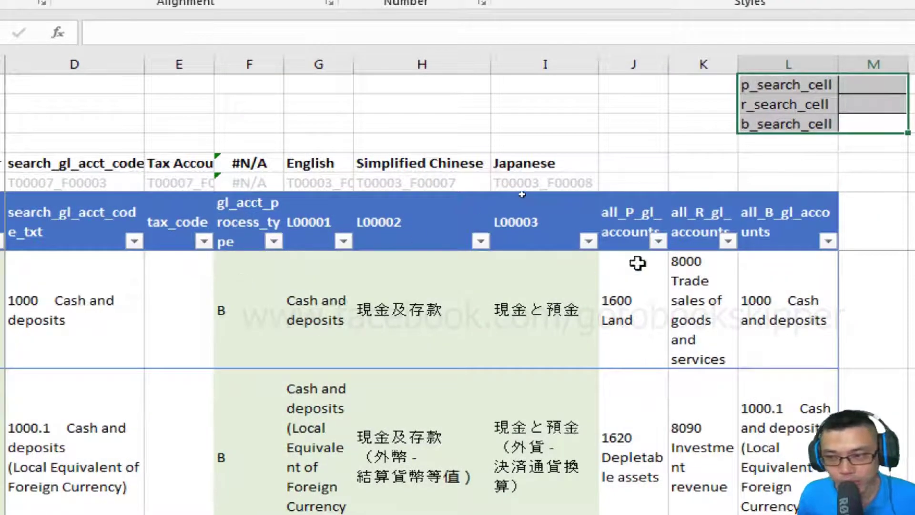
Check the range names assigned to cells M1 and M2.
left_click(864, 183)
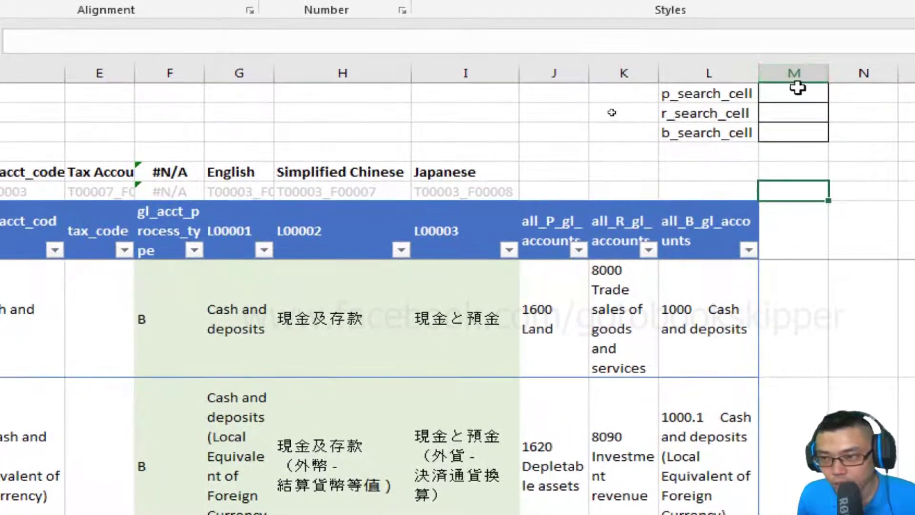
left_click(789, 82)
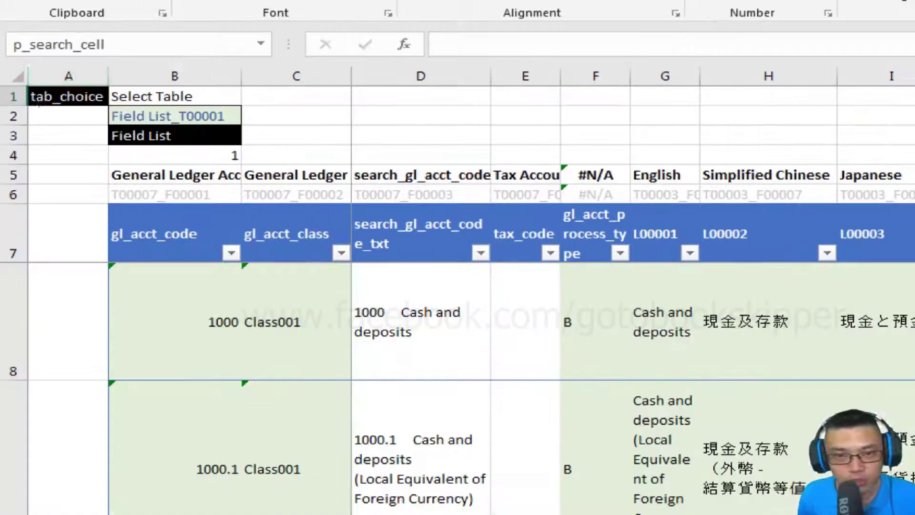
left_click(71, 45)
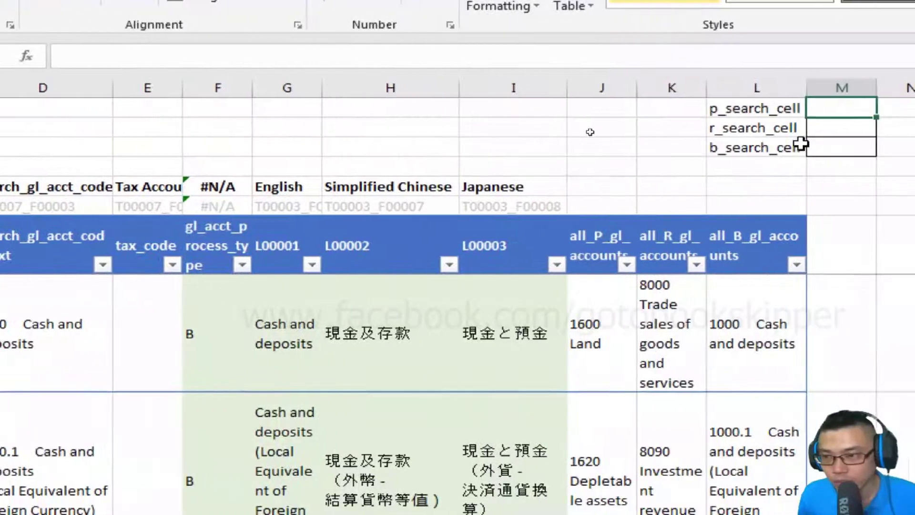
left_click(841, 126)
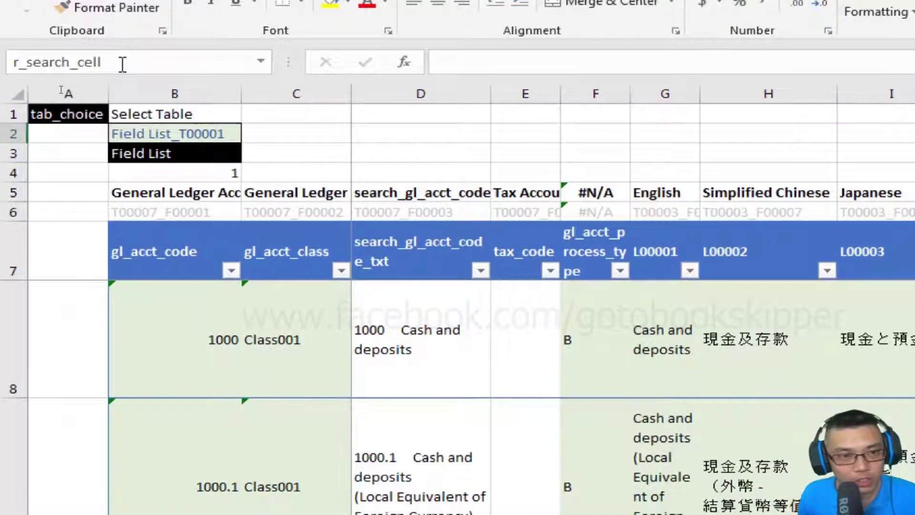
left_click(122, 64)
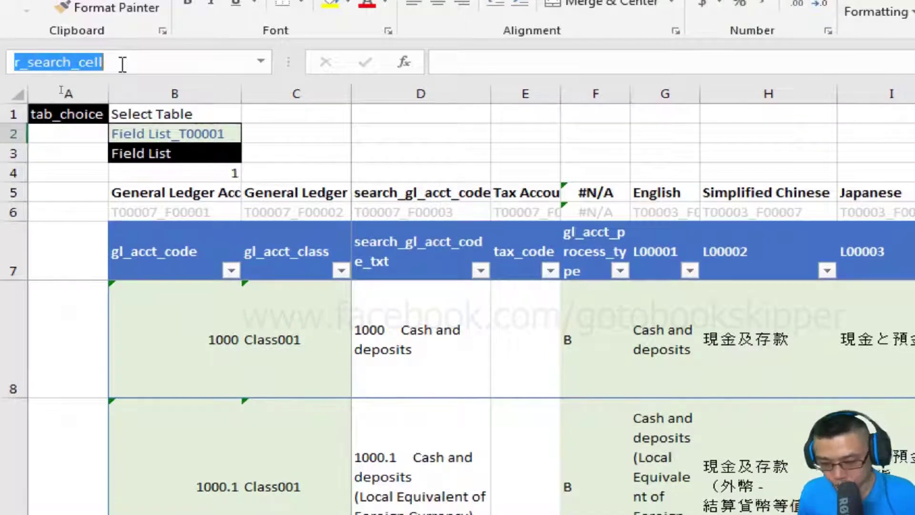
Add a p_contain column to the table with a header in M7 and autofit column M's width.
left_click(610, 182)
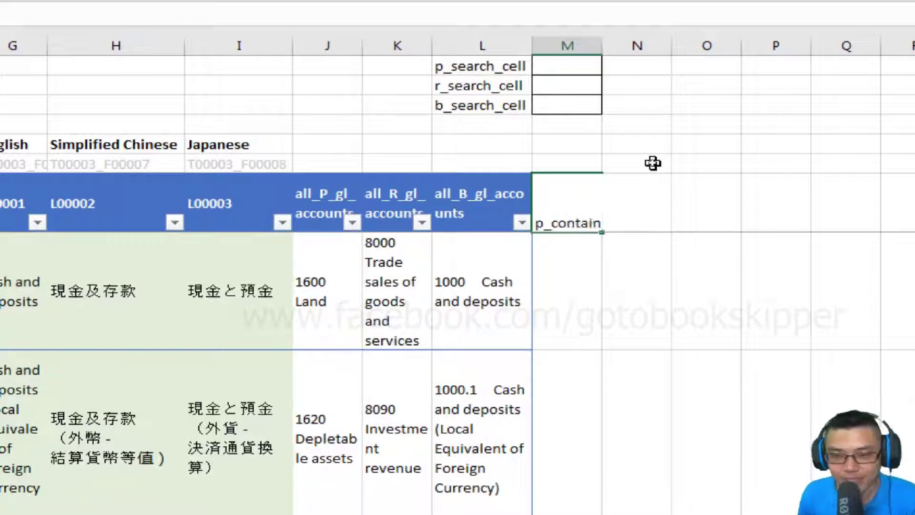
key("ctrl+Return")
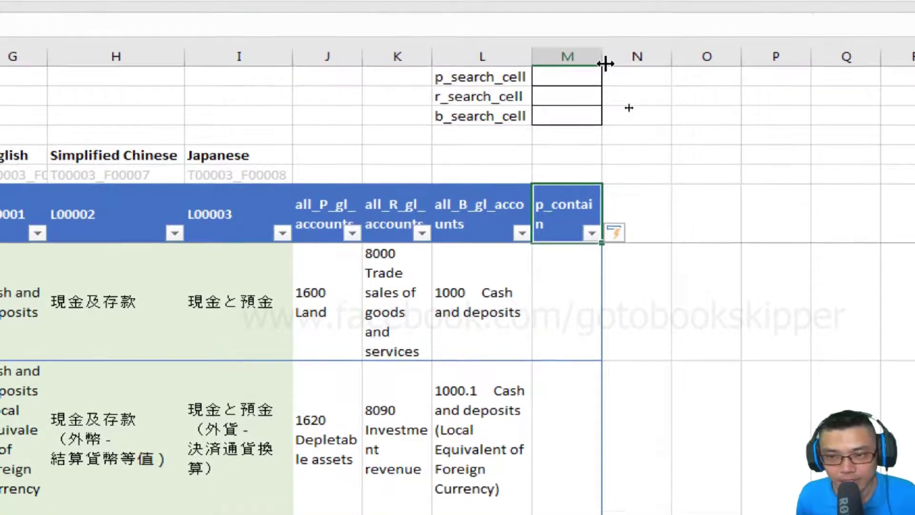
double_click(603, 50)
left_click(572, 66)
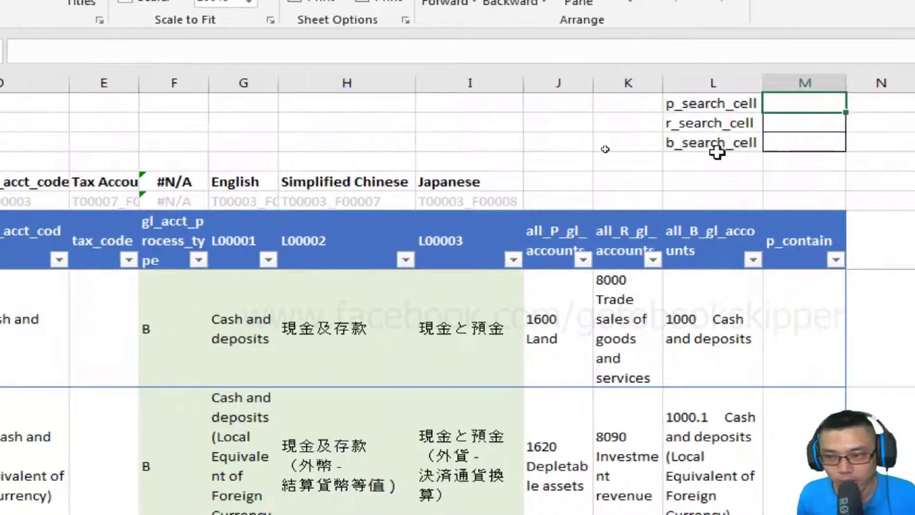
Add table columns with the headers p_search_id in N7 and p_search_result in O7.
left_click(797, 243)
type("p_search_id")
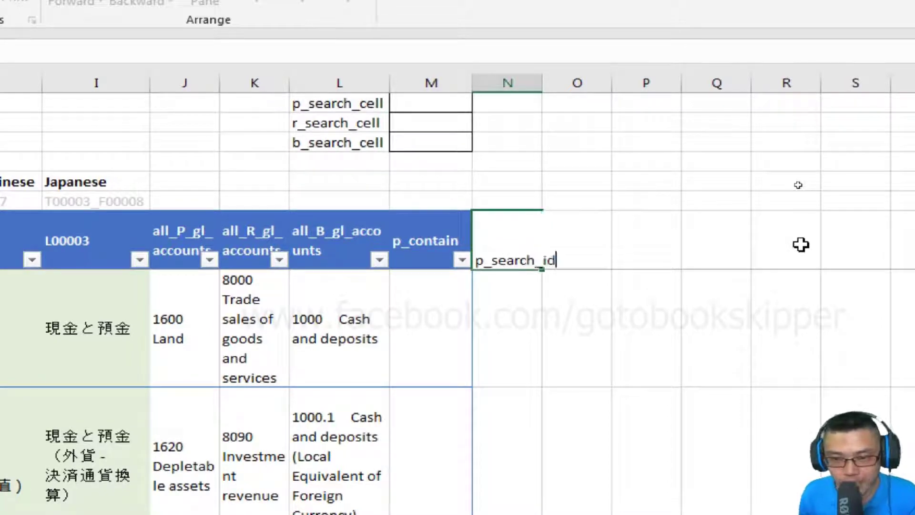
key("Return")
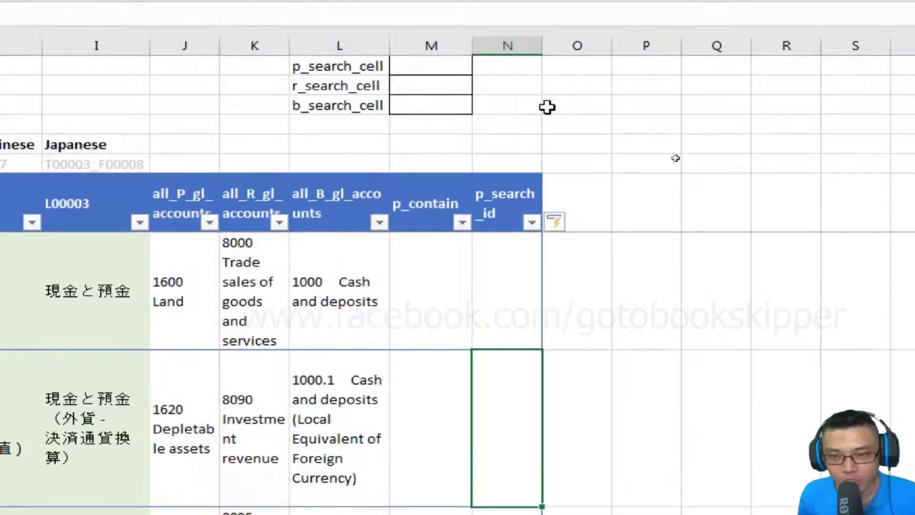
left_click(568, 189)
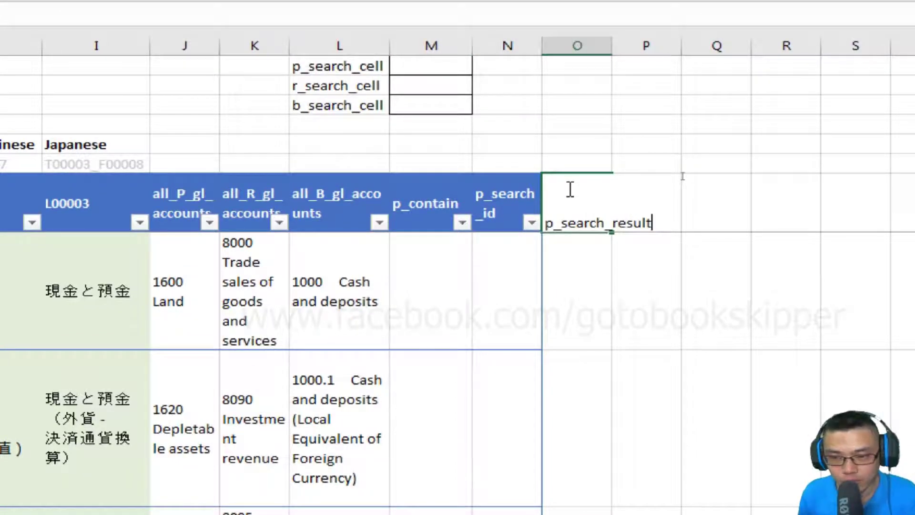
key("Return")
left_click(188, 234)
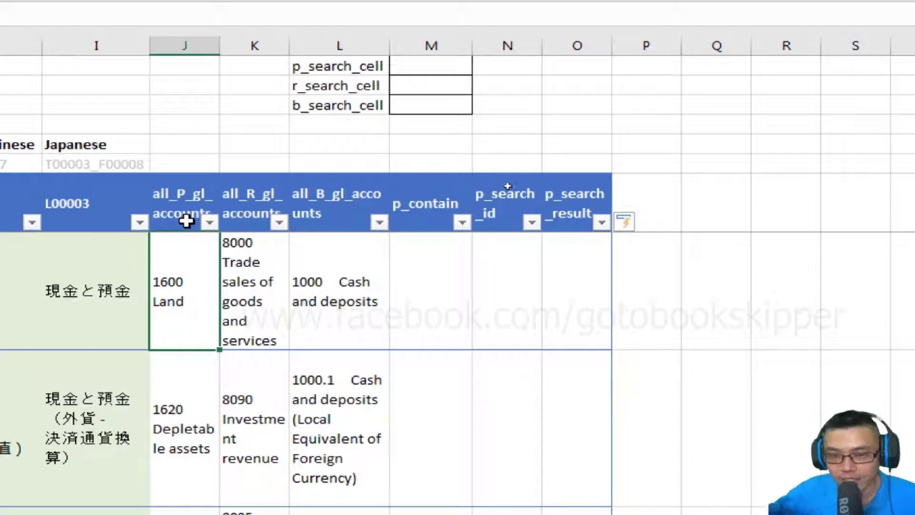
key("ctrl+Right")
key("ctrl+Right")
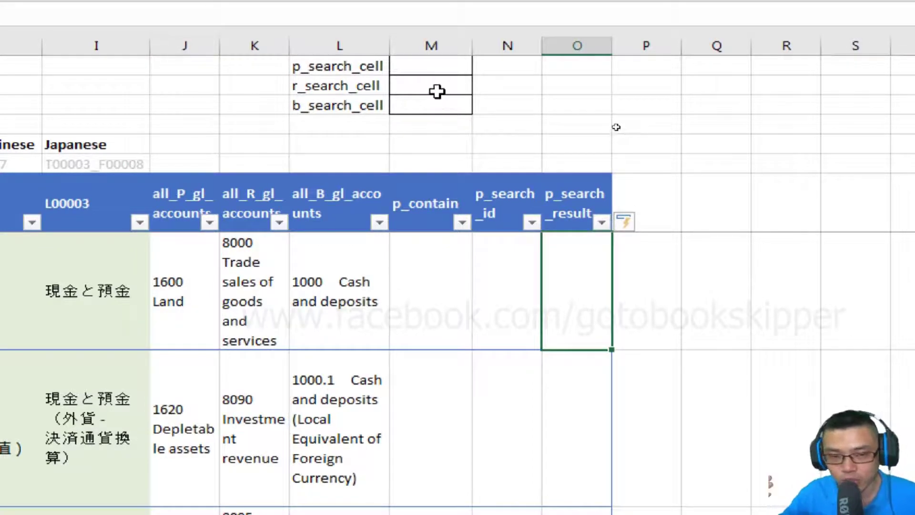
left_click(432, 69)
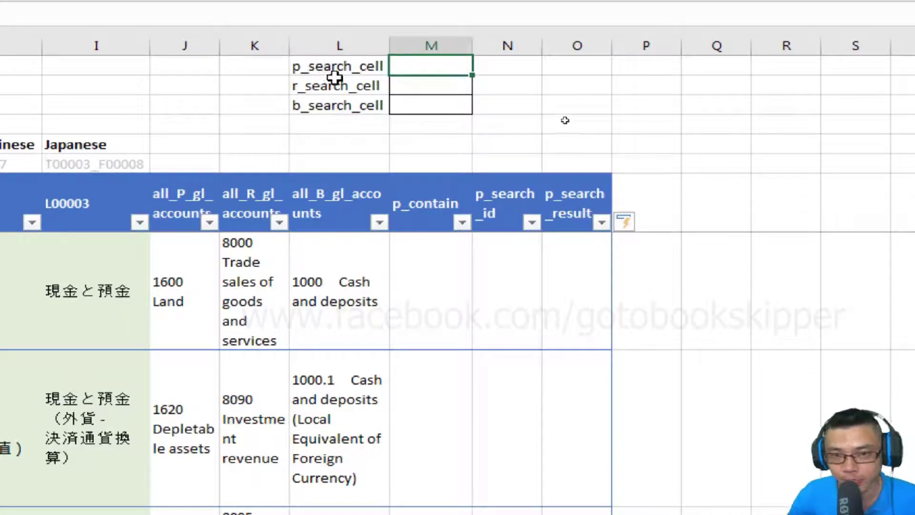
key("ctrl+Down")
key("Down")
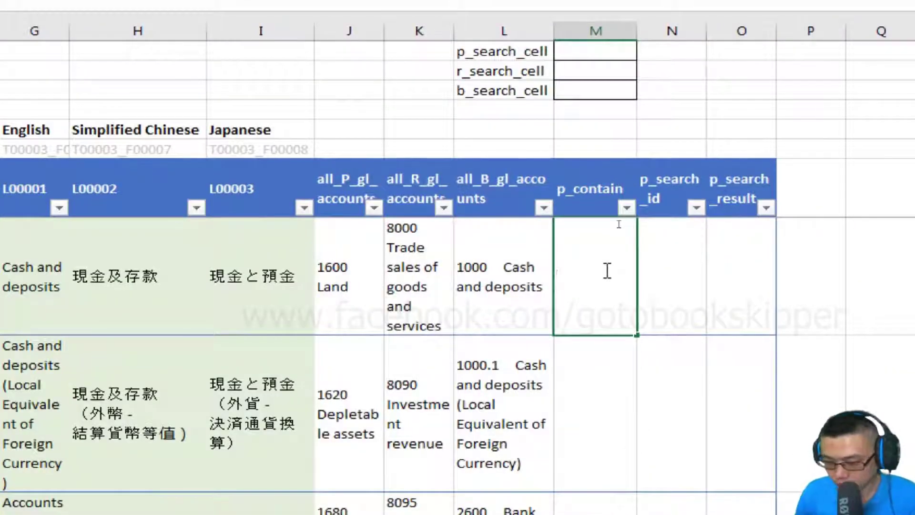
type("=search(")
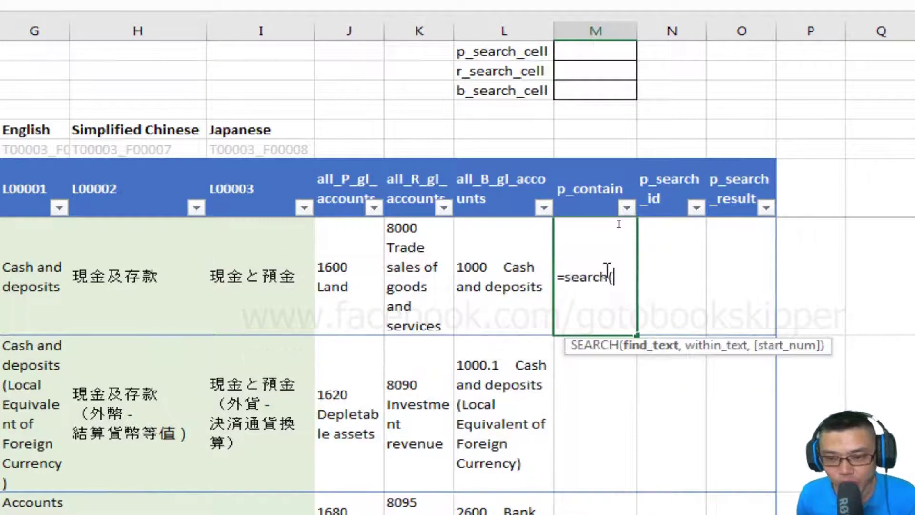
key("Escape")
Enter Land as the search term in p_search_cell, cell M1.
key("Up")
key("Up")
key("Up")
key("Up")
key("Up")
key("Up")
key("Up")
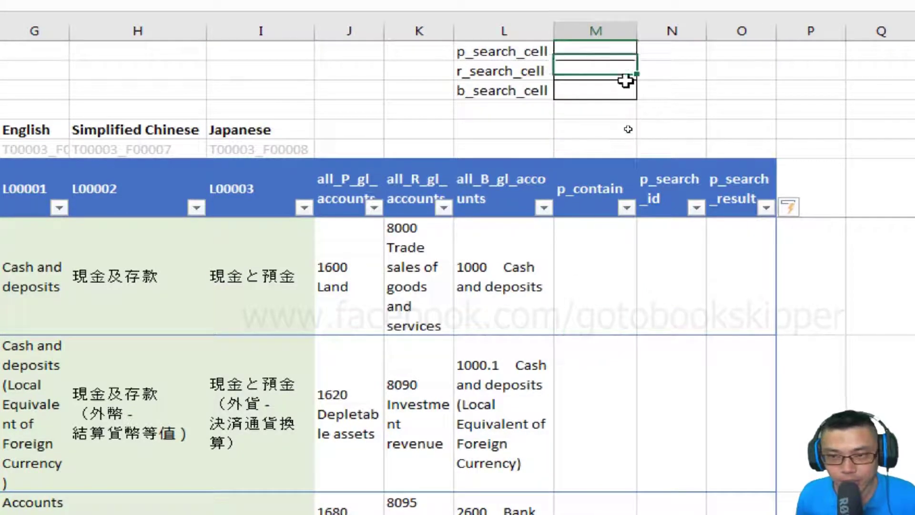
type("Land")
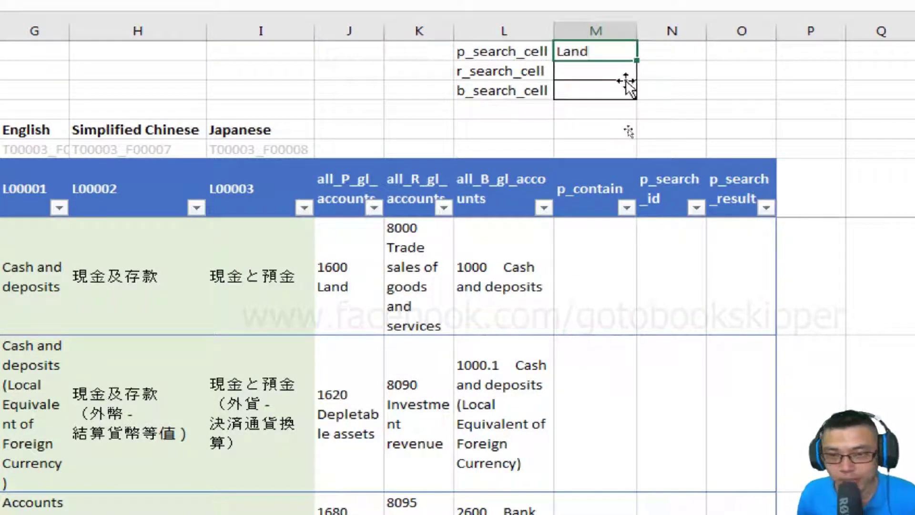
key("Return")
Set the search terms to assets in M1, revenue in M2 and cash in M3.
key("Up")
type("assets")
key("Return")
key("Down")
type("cash")
key("Up")
type("revenue")
key("Up")
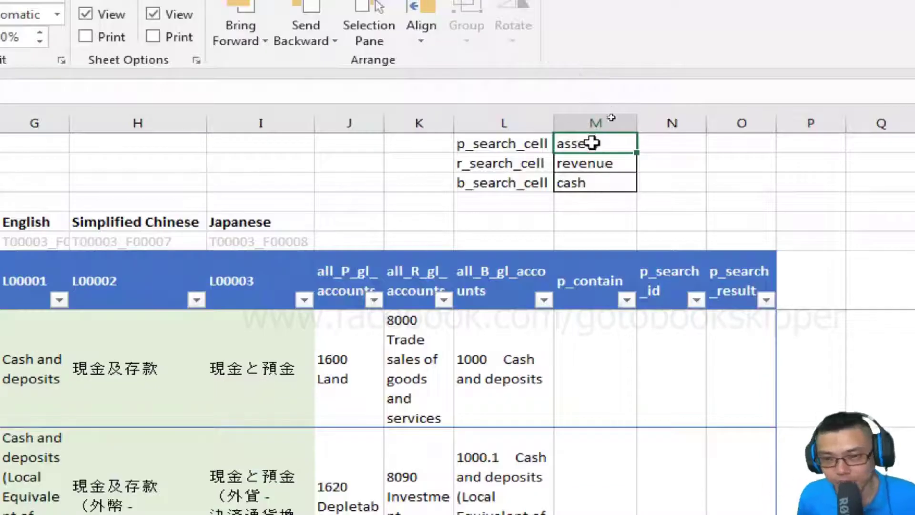
Fill the p_contain column from M8 with a SEARCH formula that looks for p_search_cell within the whole [all_P_gl_accounts] column, without the @ row reference.
left_click(604, 314)
type("=")
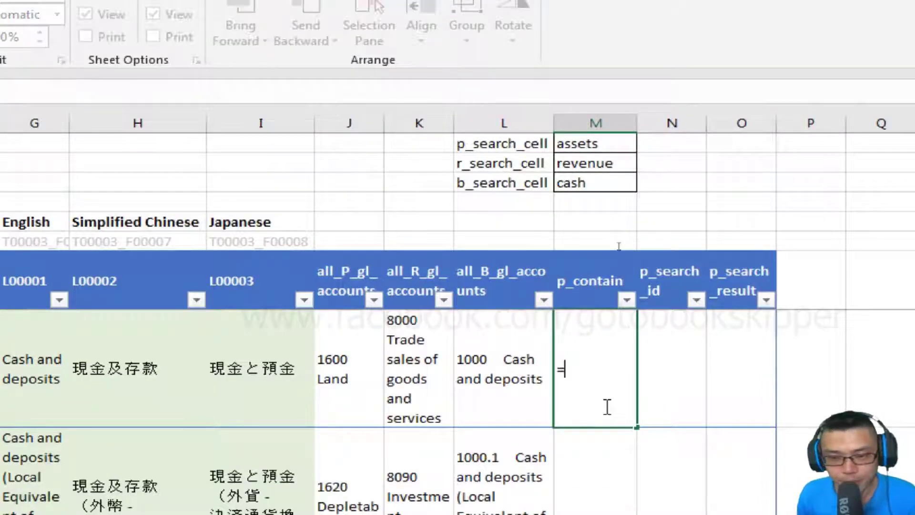
type("search(")
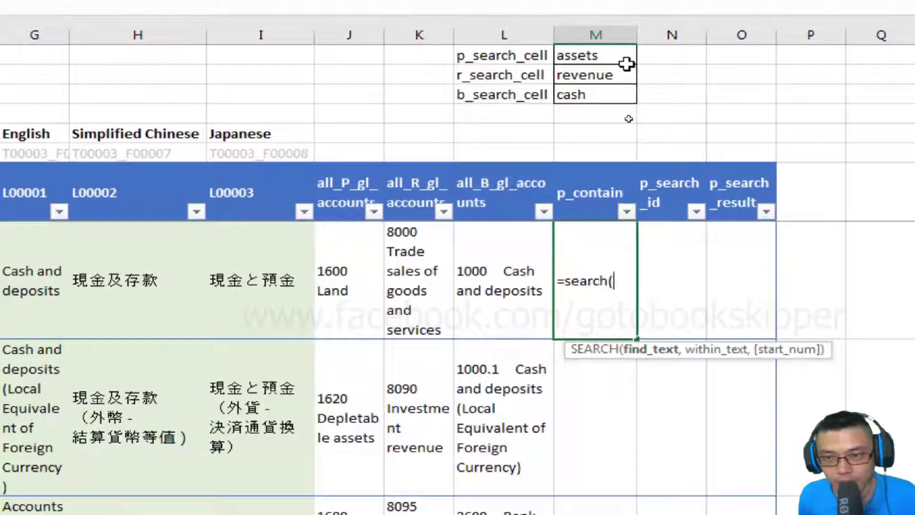
left_click(614, 56)
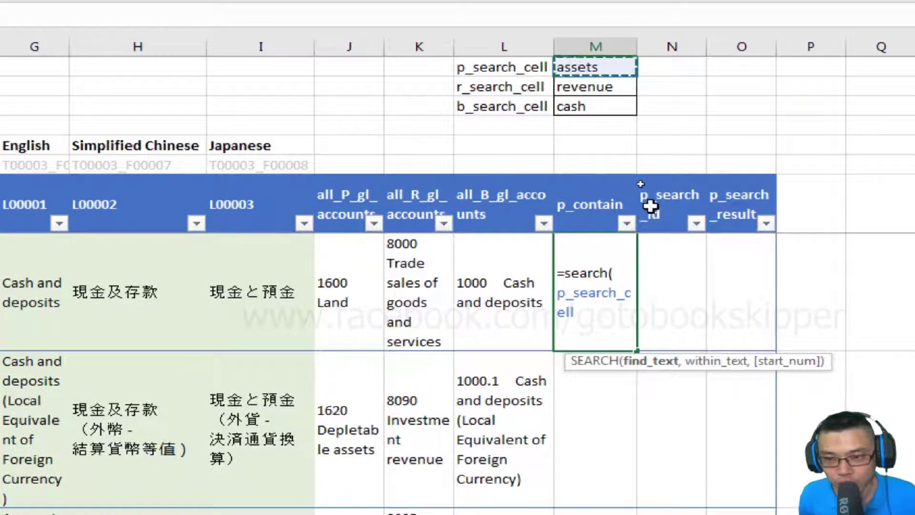
type(",")
left_click(333, 241)
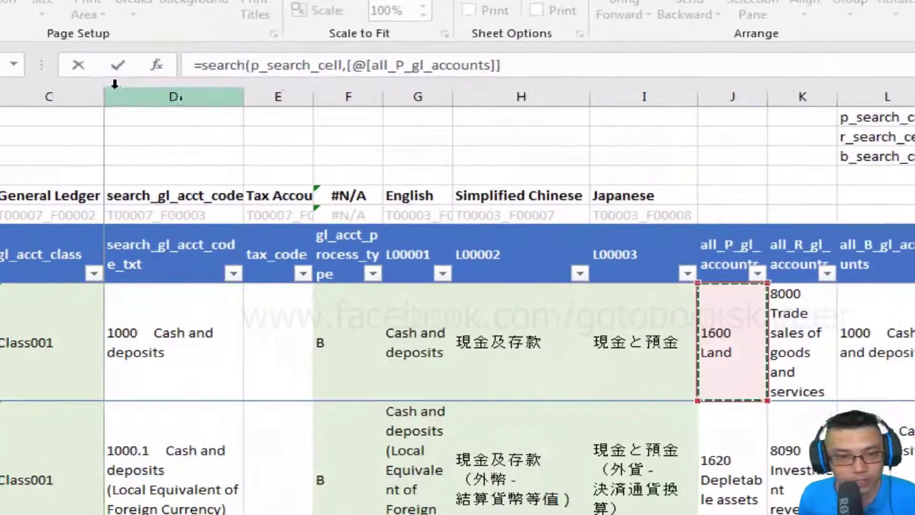
left_click_drag(323, 79, 320, 138)
key("BackSpace")
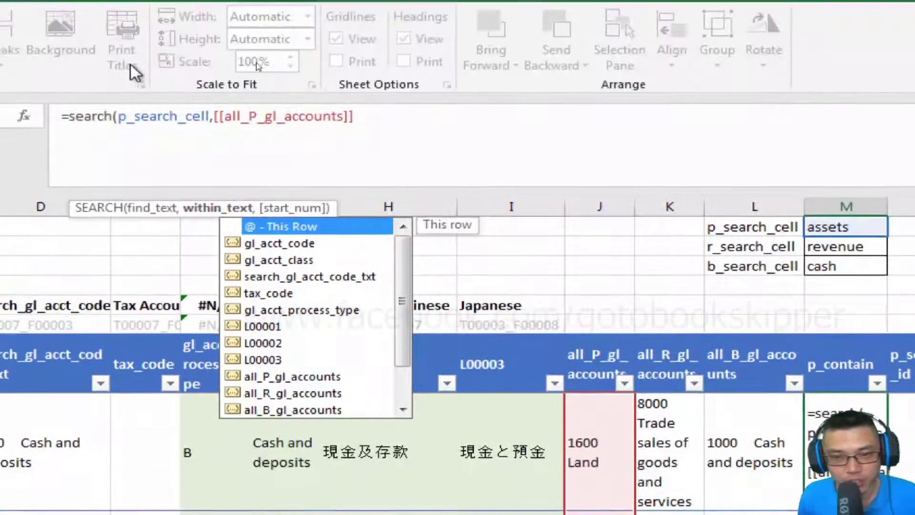
left_click(357, 116)
type(")")
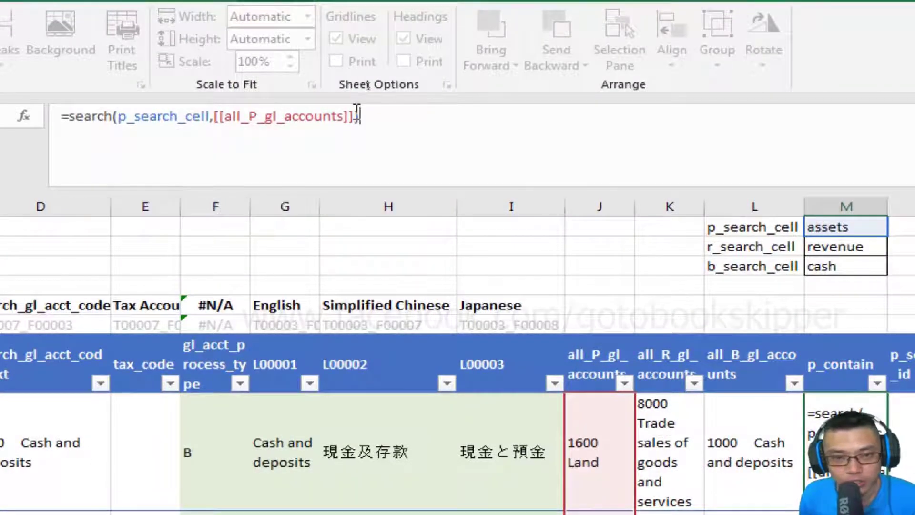
key("Return")
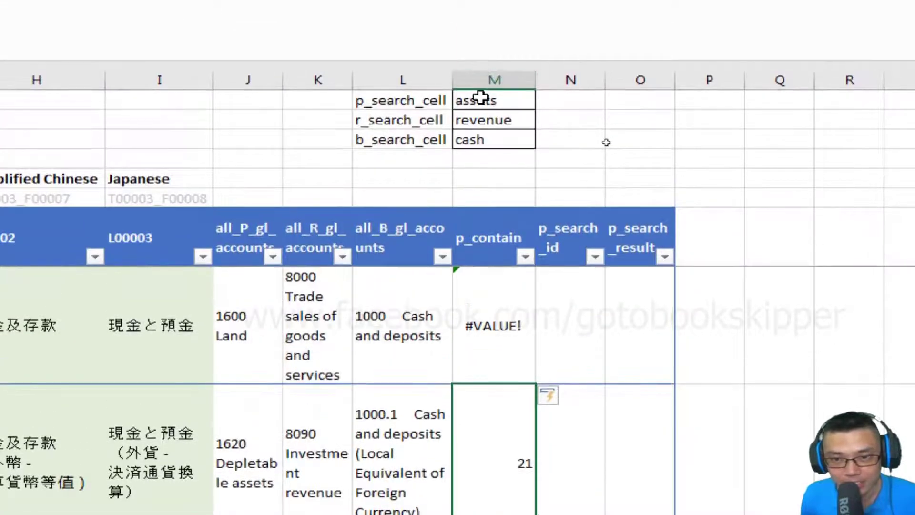
Wrap the p_contain formula in M8 as =IF(ISNUMBER(SEARCH(p_search_cell,[all_P_gl_accounts])),1,0).
left_click(228, 418)
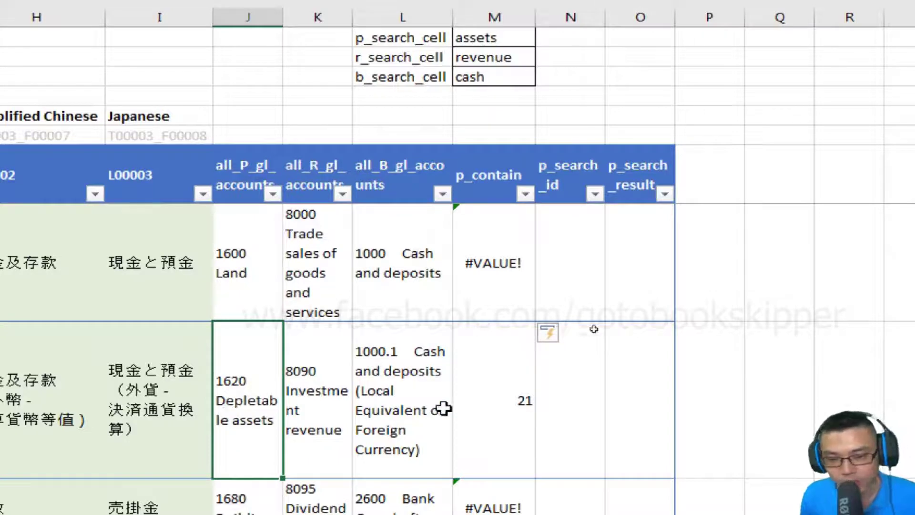
left_click(500, 405)
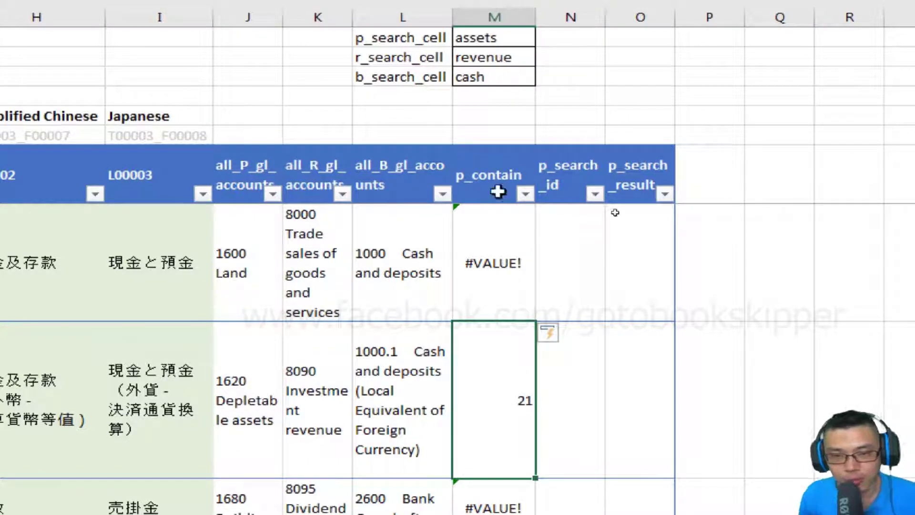
left_click(493, 149)
key("Down")
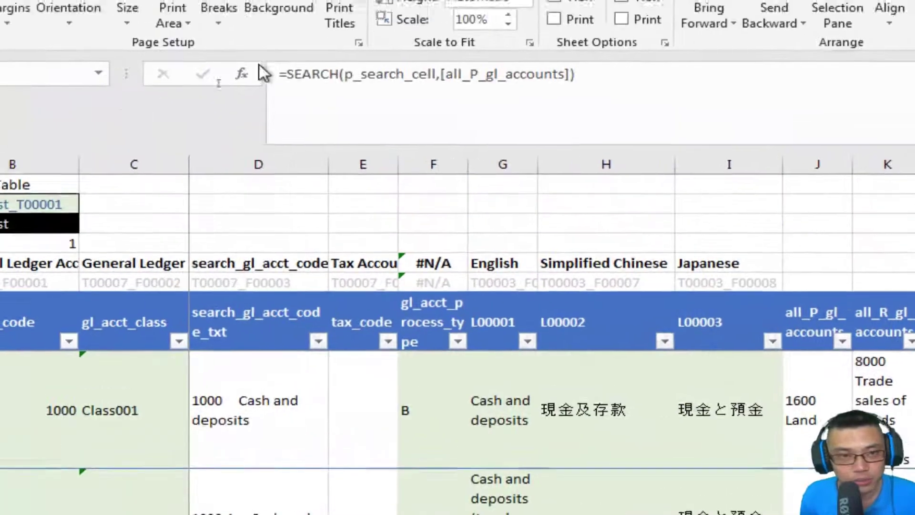
left_click(284, 74)
type("isnumber(SEARCH(p_search_cell,[all_P_gl_accounts")
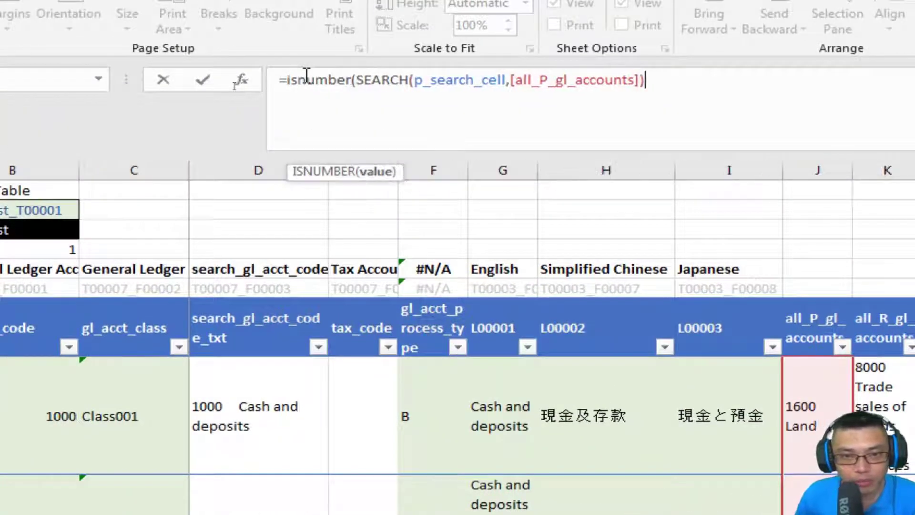
type(")")
type("if(")
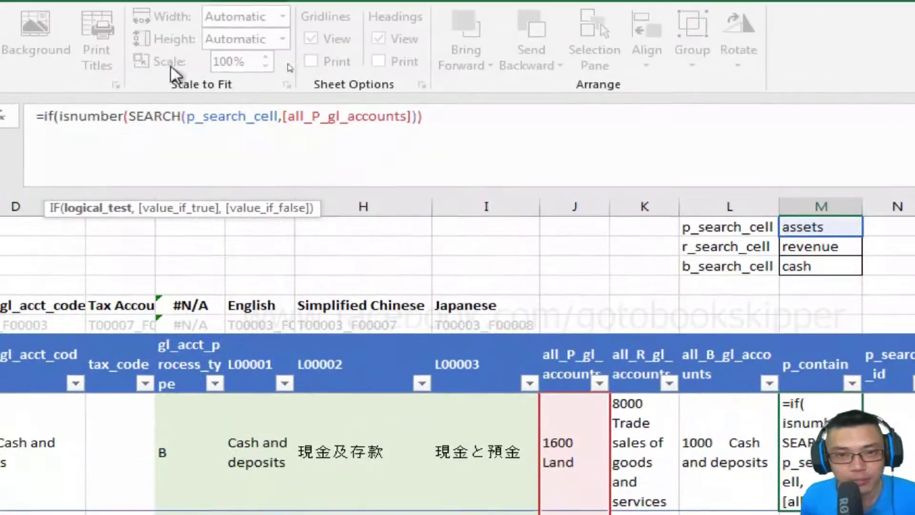
left_click(444, 116)
type(",")
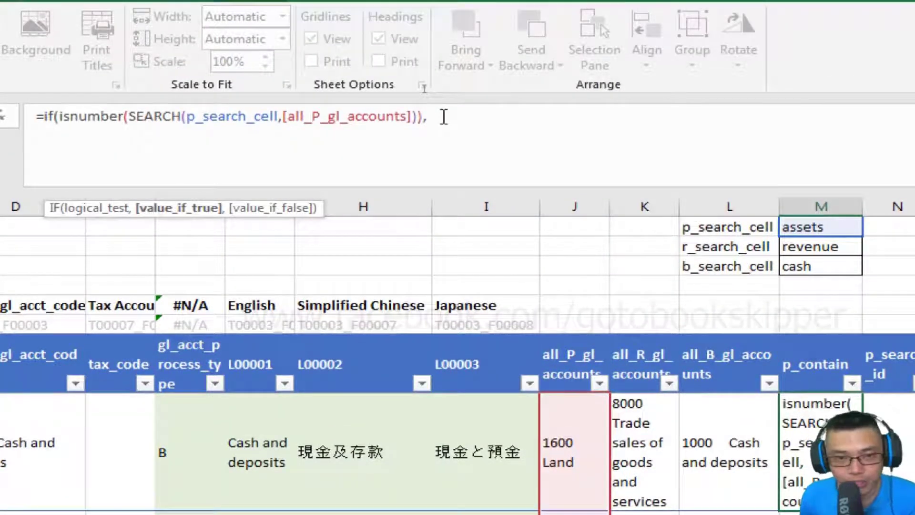
type("1,0")
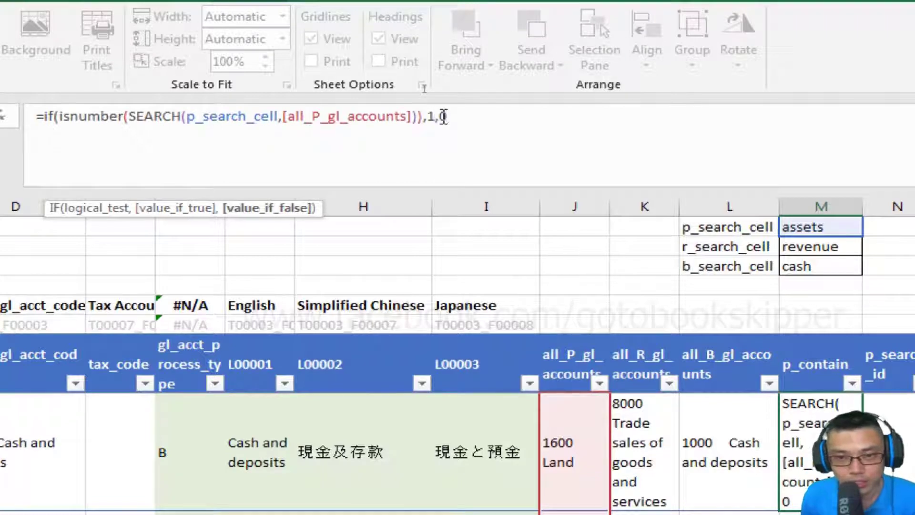
key("Return")
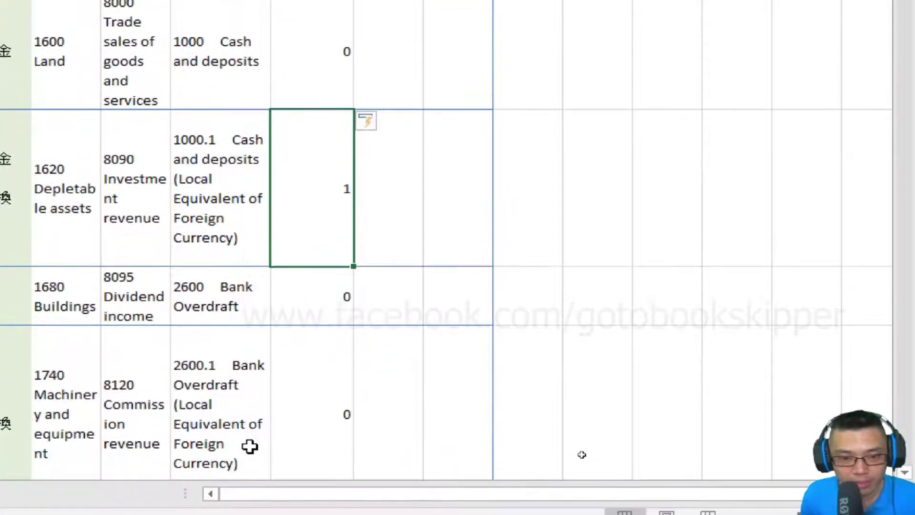
Examine the p_contain match flags against the account names down the table.
scroll(303, 355, "down", 10)
scroll(308, 345, "up", 1)
scroll(309, 293, "up", 4)
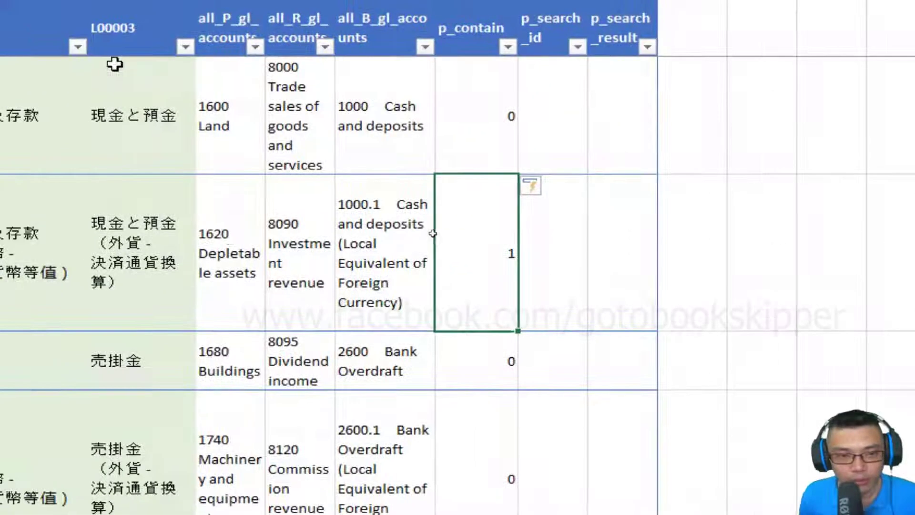
scroll(427, 371, "down", 3)
scroll(424, 384, "down", 5)
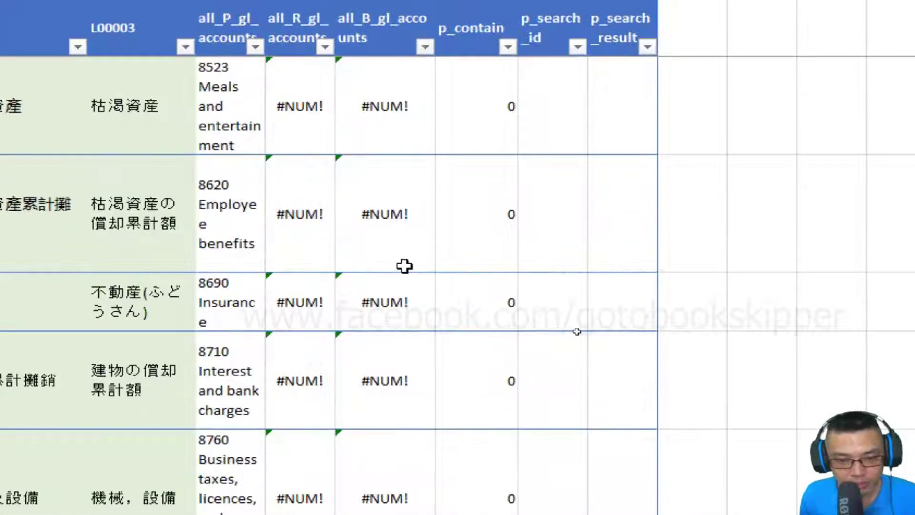
left_click(405, 247)
scroll(420, 209, "up", 8)
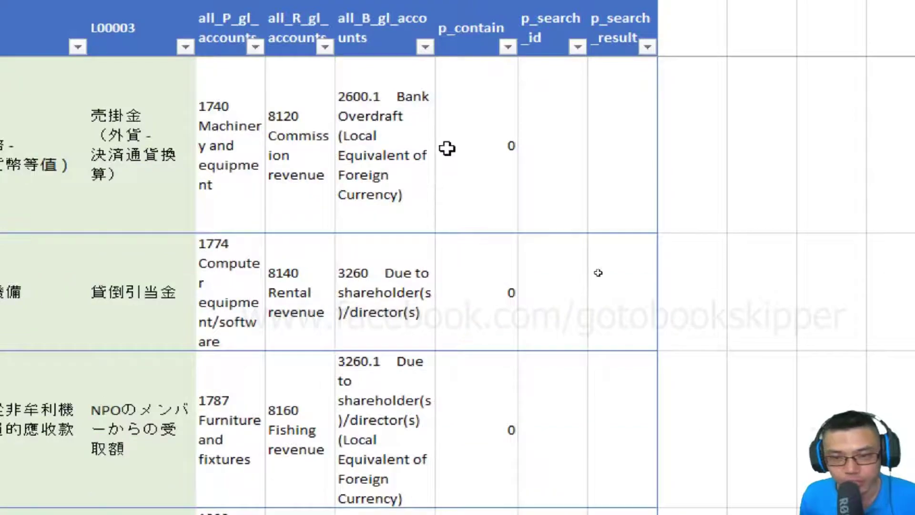
Start an IF formula in N8 of the p_search_id column that tests whether p_contain equals 1, without the @ row reference.
left_click(563, 162)
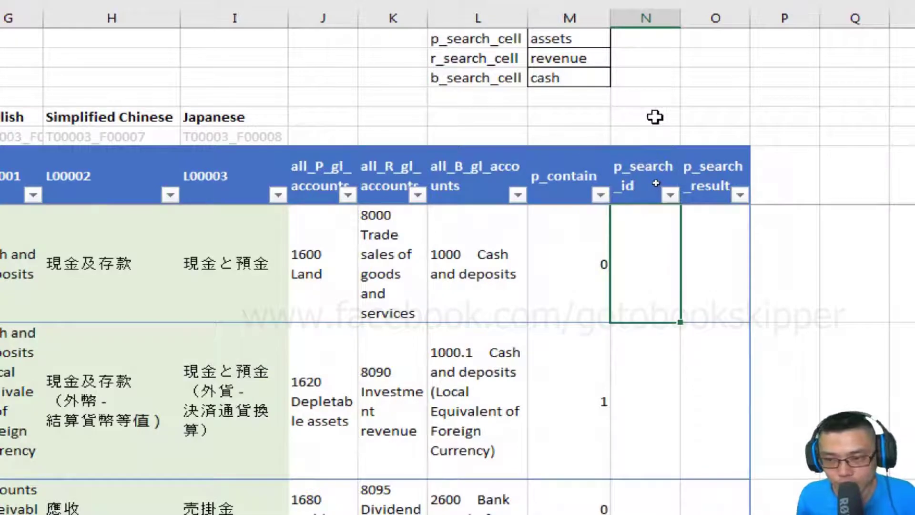
type("=if(")
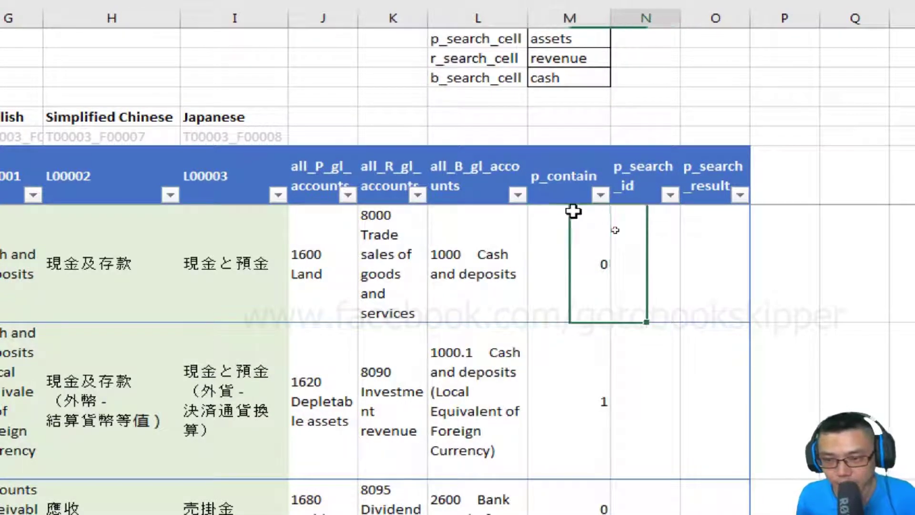
left_click(590, 260)
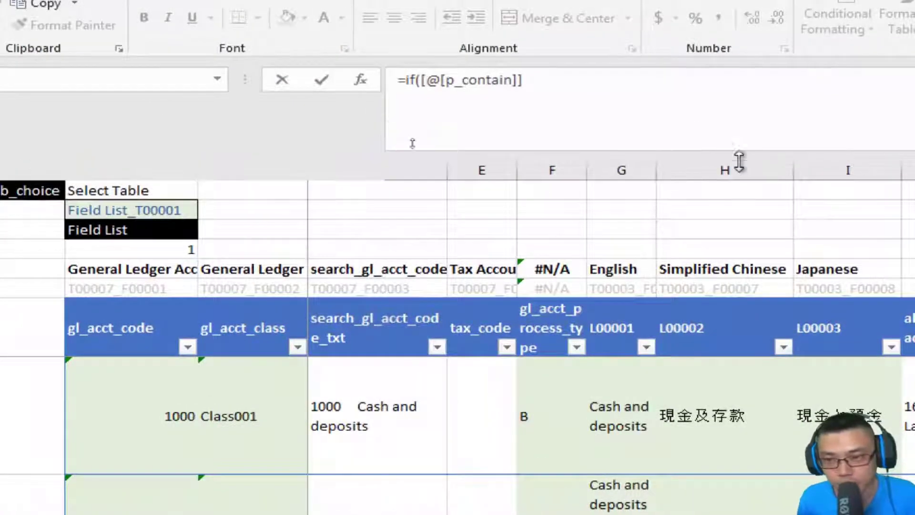
left_click_drag(739, 159, 777, 184)
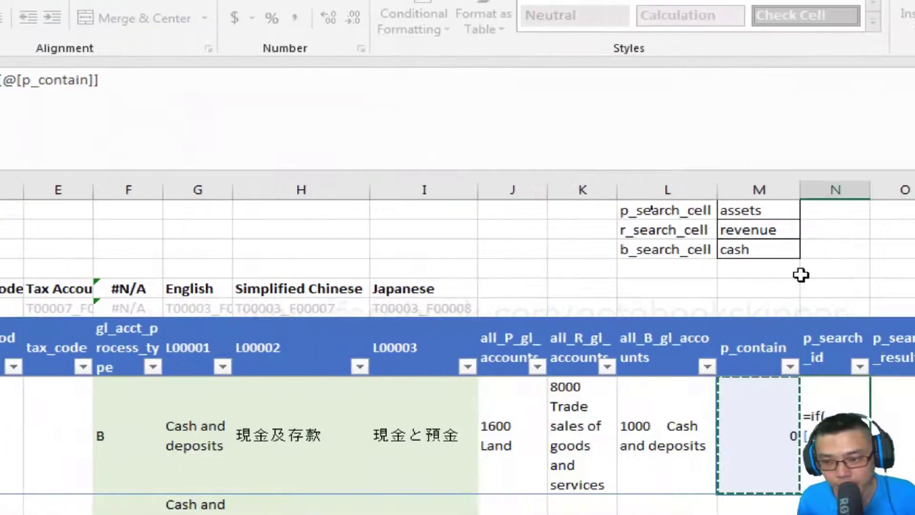
left_click(525, 86)
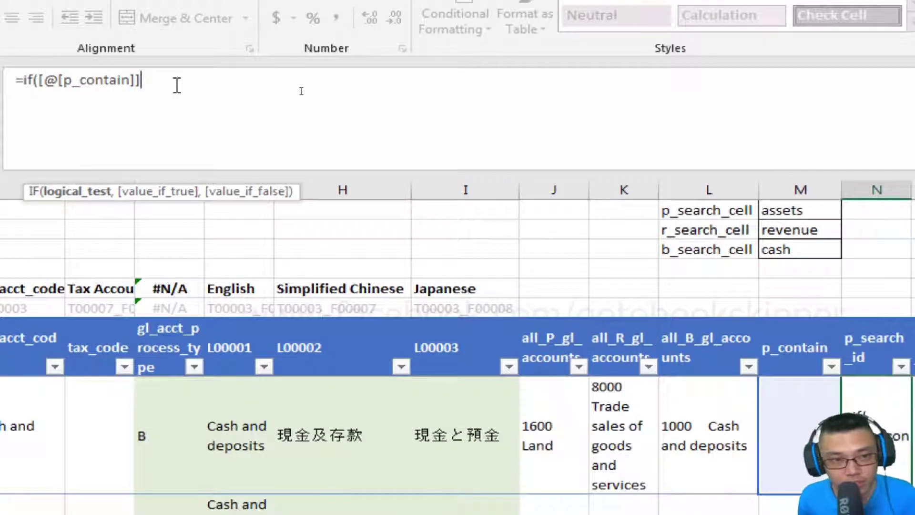
left_click(64, 80)
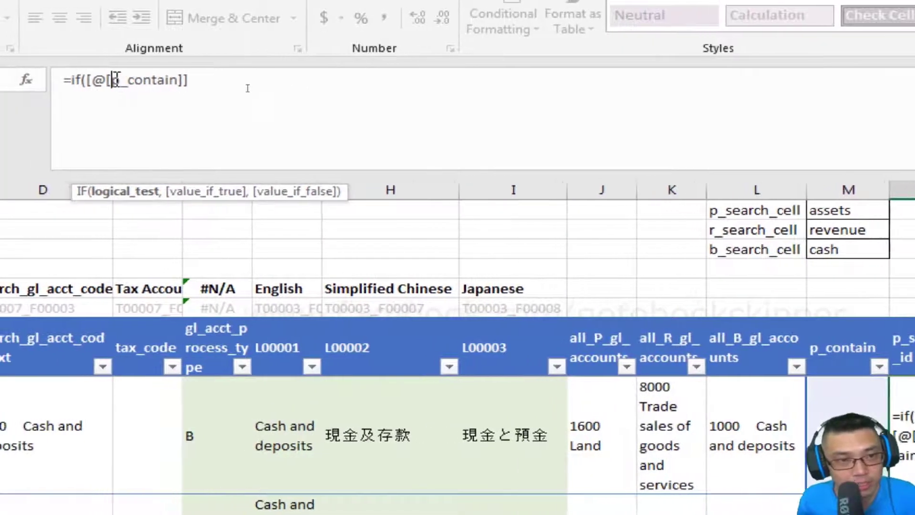
key("BackSpace")
key("Escape")
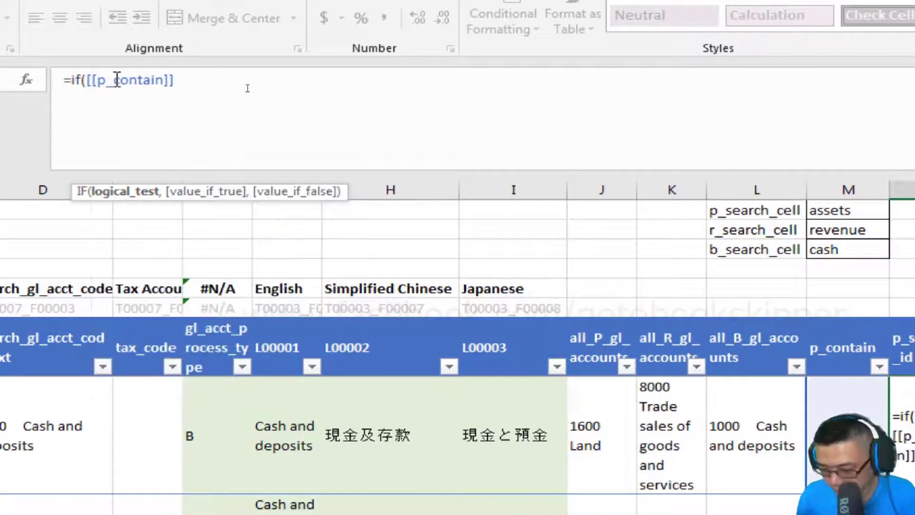
type("1")
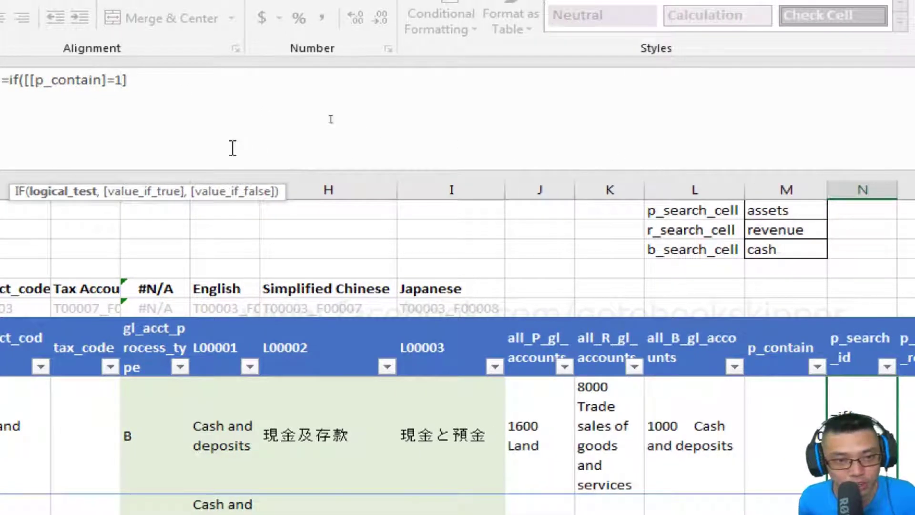
Add SUM($M$8:M8) as the value-if-true argument of the IF formula in N8.
type(",")
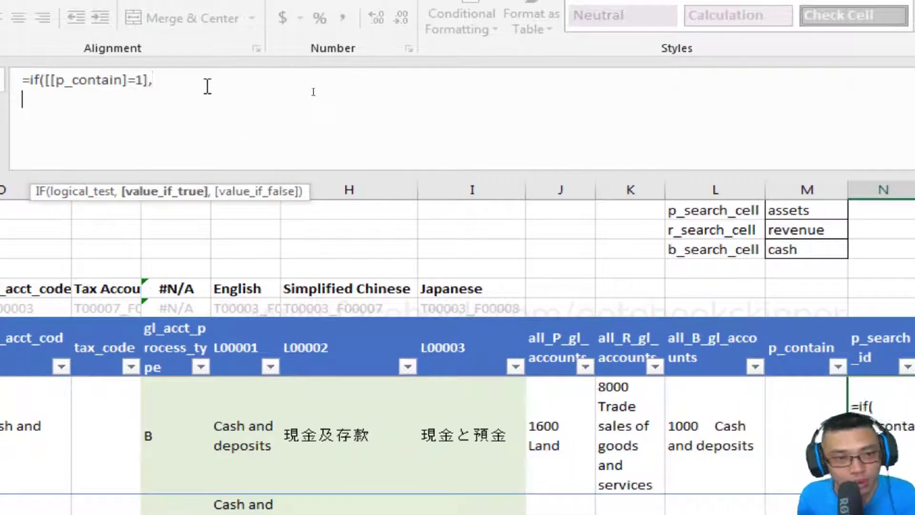
type("sum(")
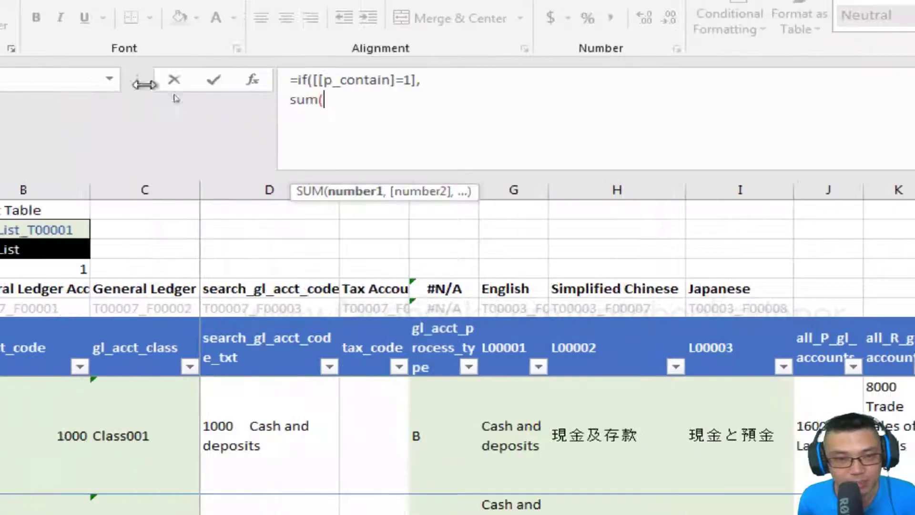
type("m")
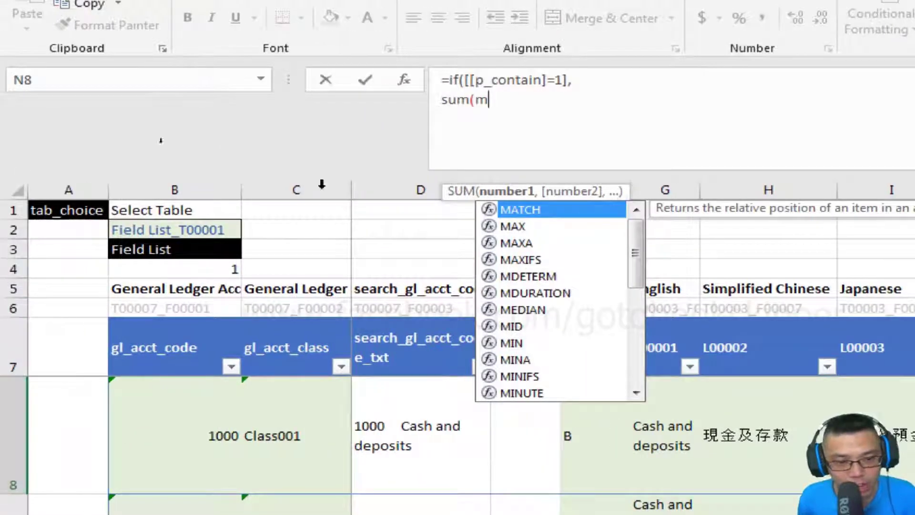
key("BackSpace")
type("$M$8")
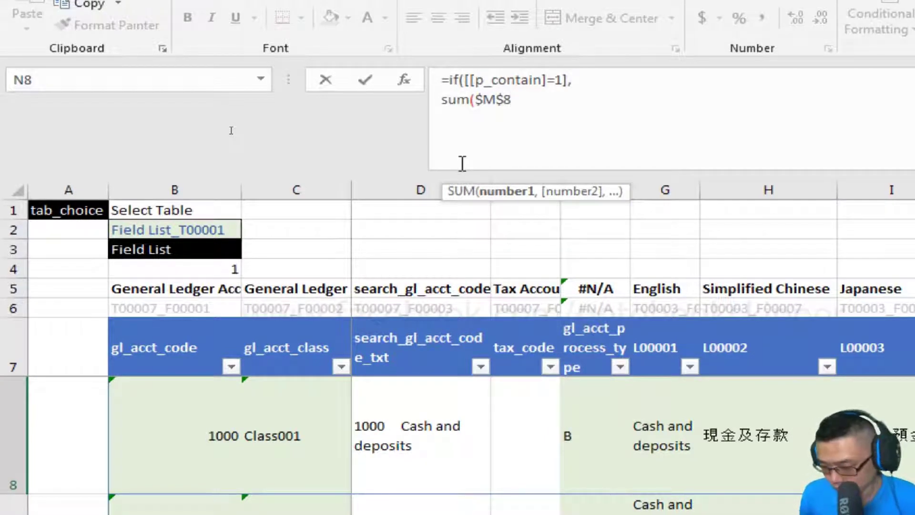
type(":m8")
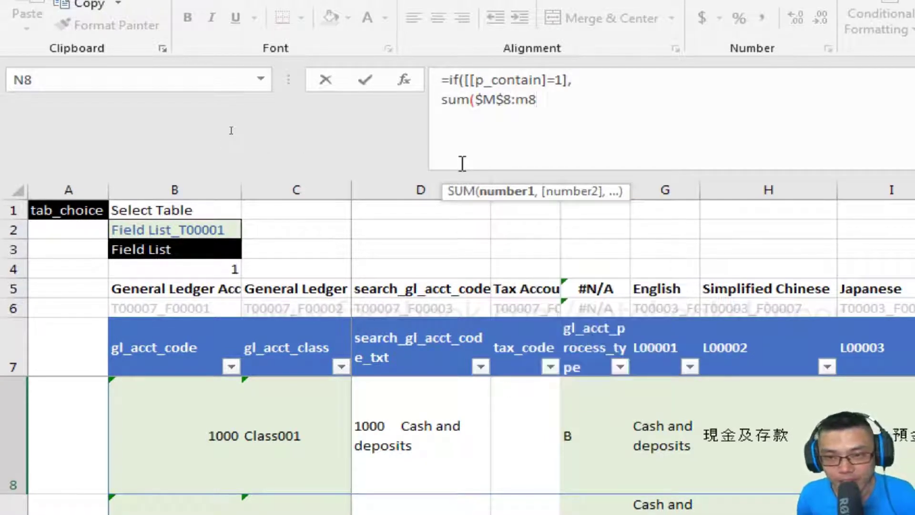
type(")")
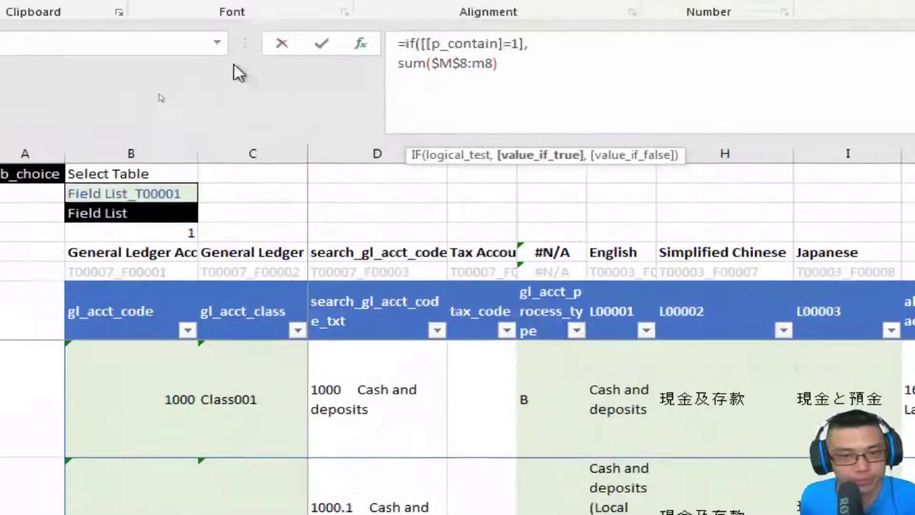
Finish the p_search_id formula in N8 as =IF([p_contain]=1,SUM($M$8:M8),0), correcting the bracket around the column reference.
type(",")
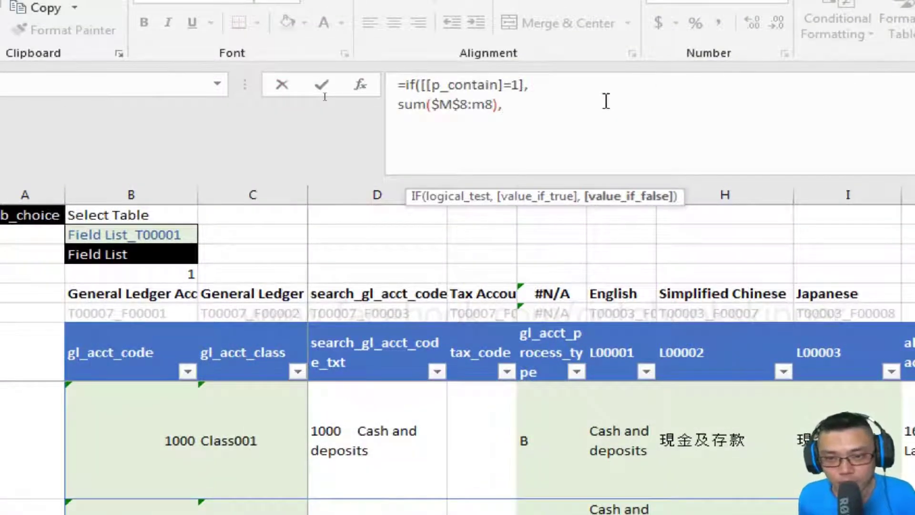
key("alt+Return")
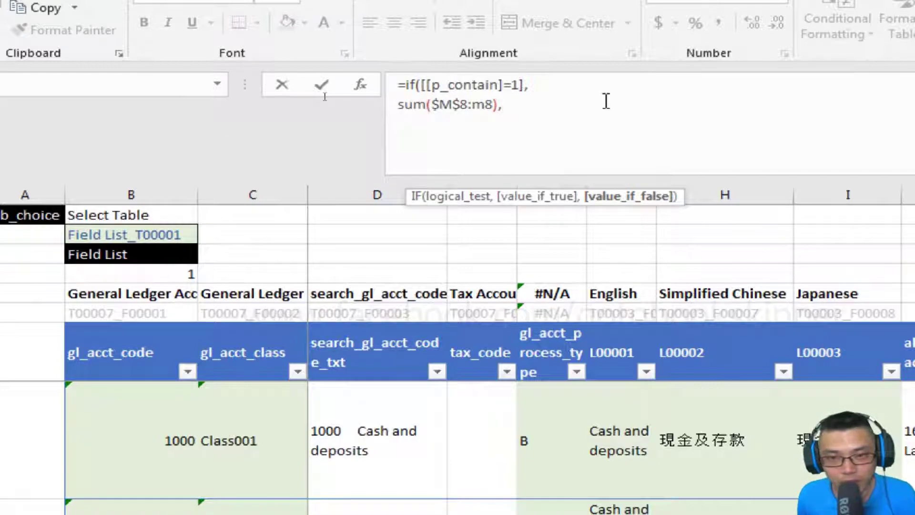
type("0)")
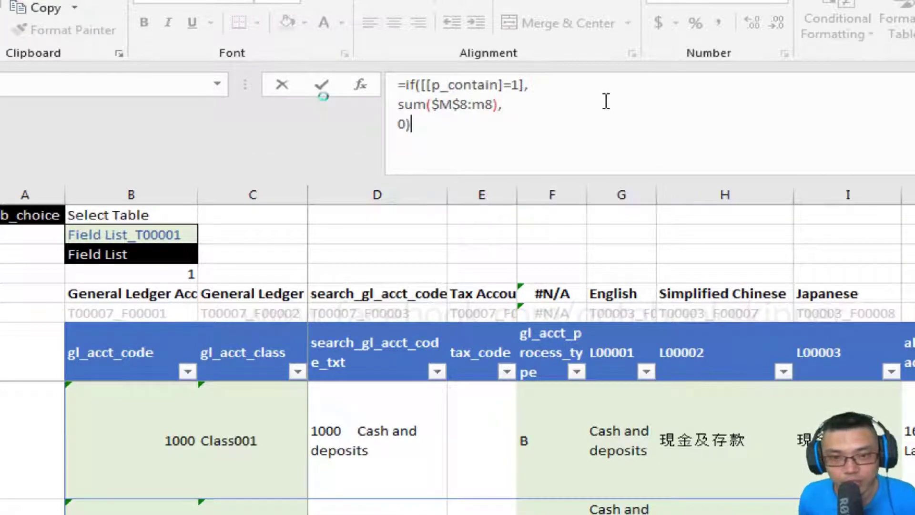
key("Return")
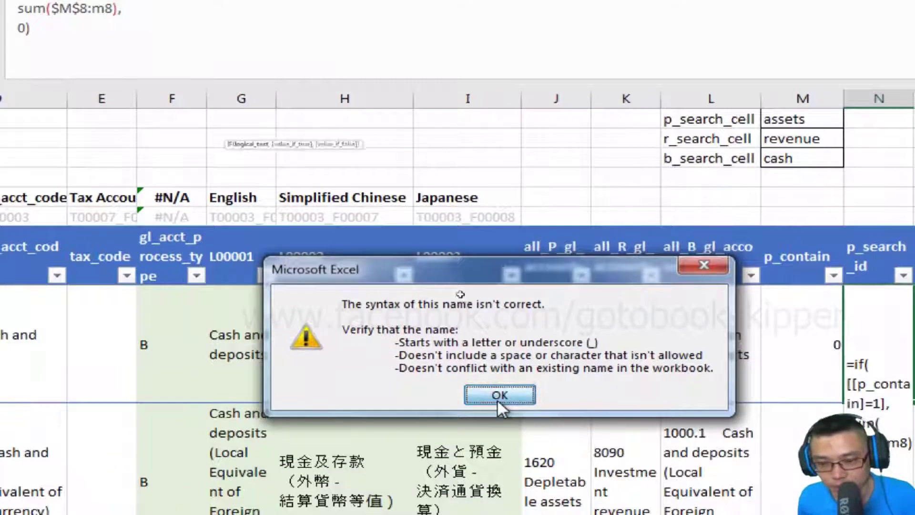
left_click(499, 395)
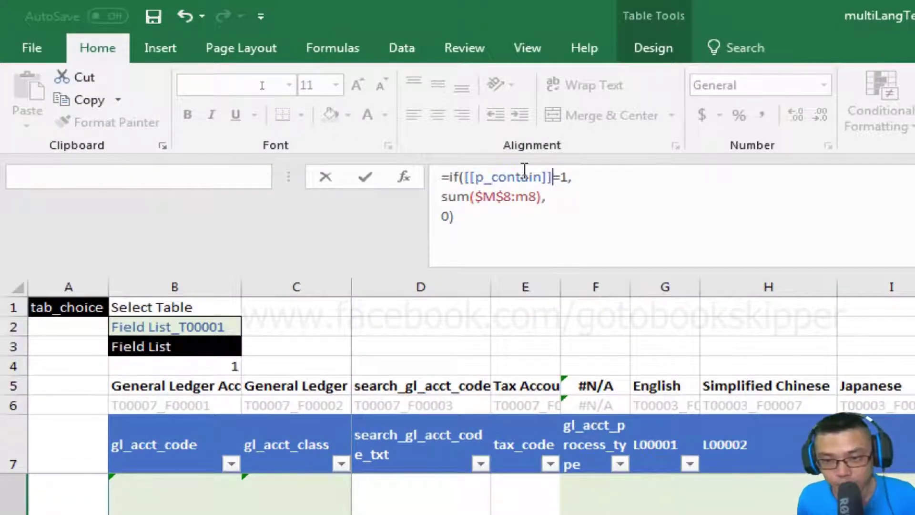
key("Return")
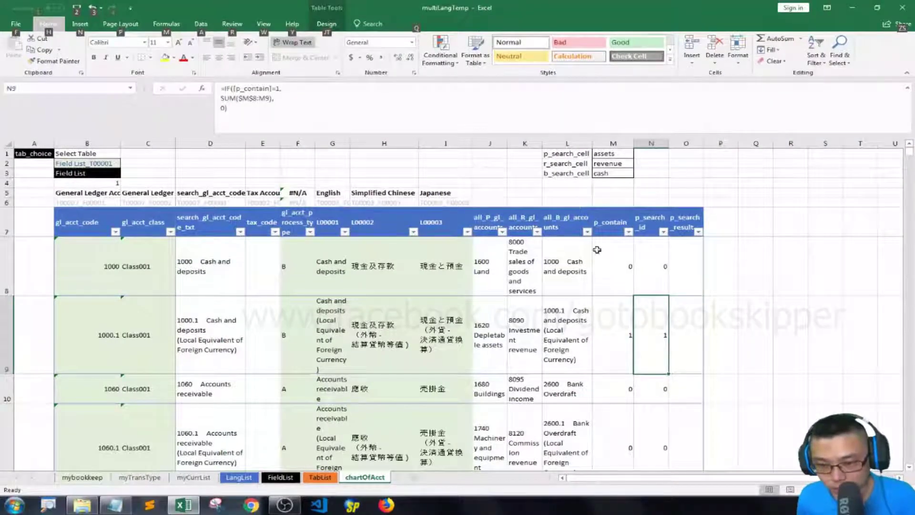
Examine the p_search_id numbers against the p_contain flags down the table.
left_click(659, 393)
scroll(658, 388, "down", 9)
scroll(658, 386, "down", 8)
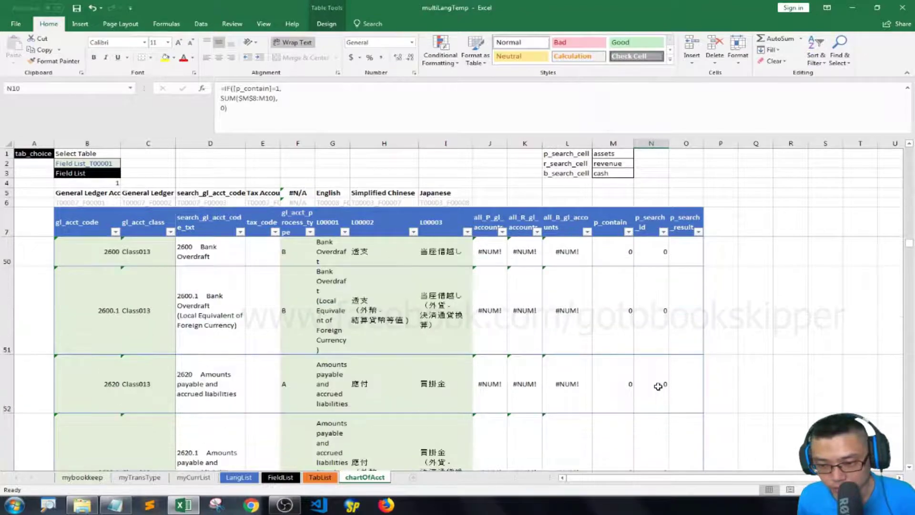
key("Up")
key("Up")
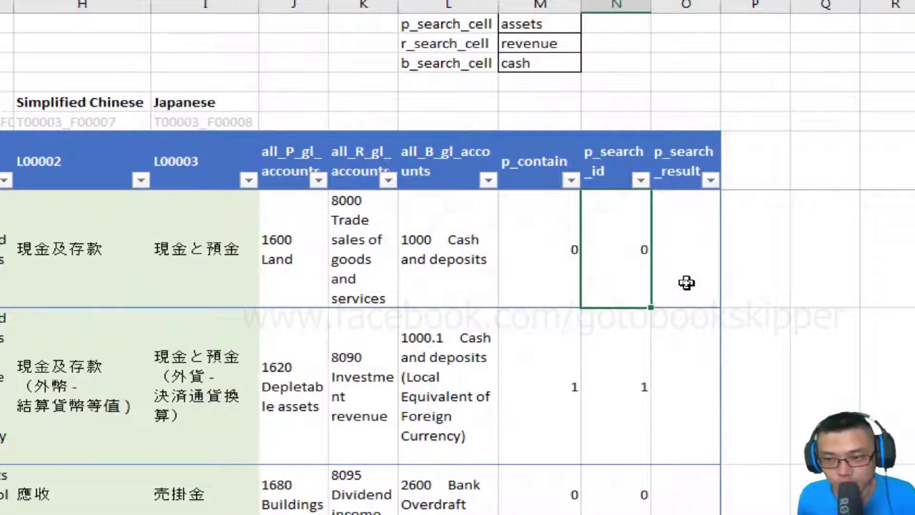
Start an INDEX formula in O8 of the p_search_result column over the whole [all_P_gl_accounts] column, without the @ row reference.
key("Right")
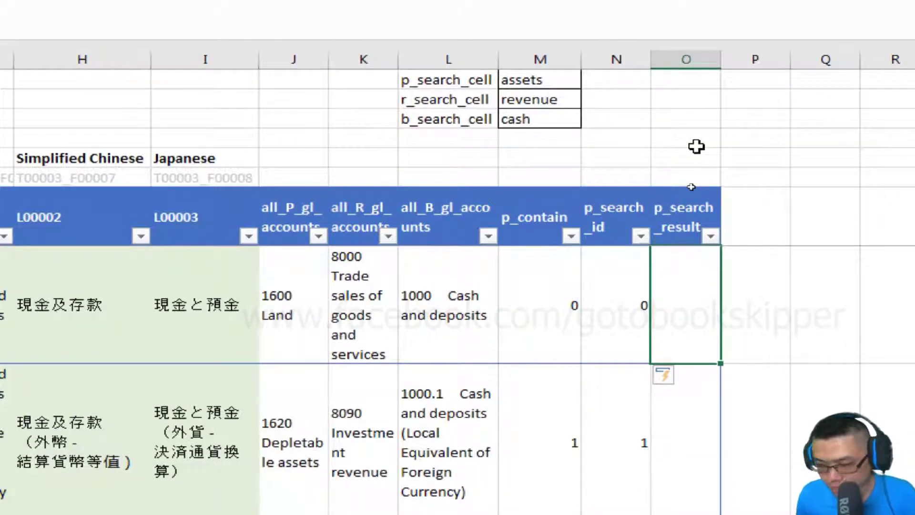
type("=index(")
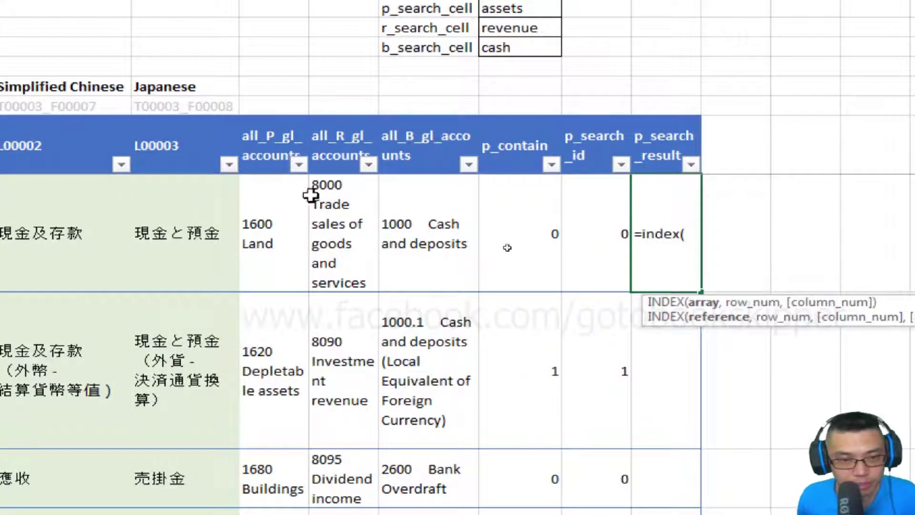
left_click(297, 203)
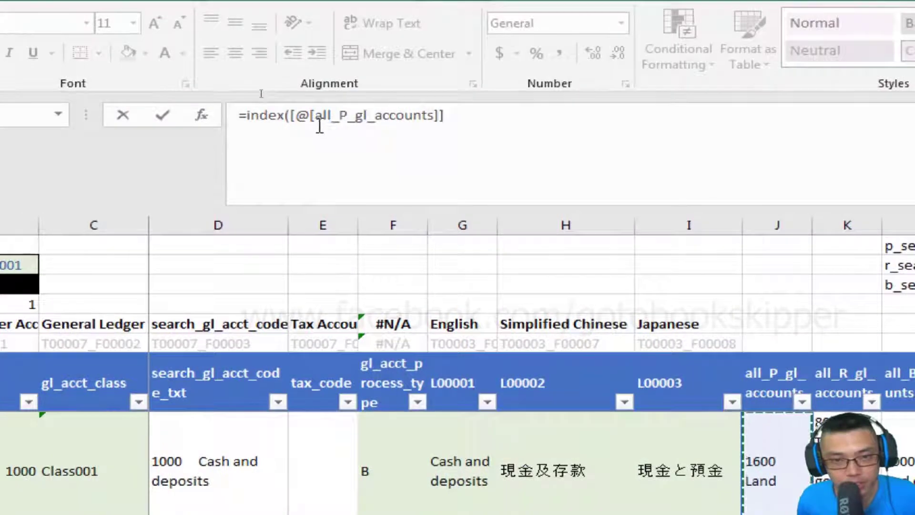
left_click(221, 113)
key("BackSpace")
key("Escape")
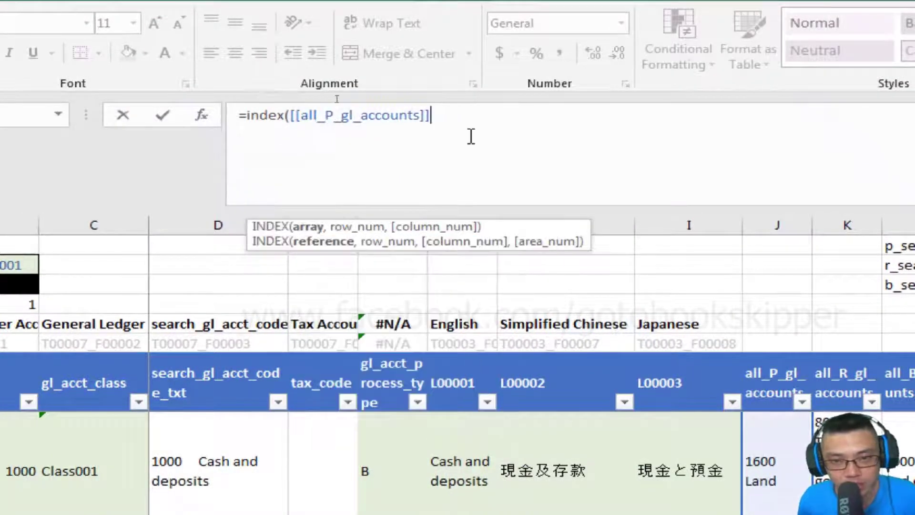
type(",")
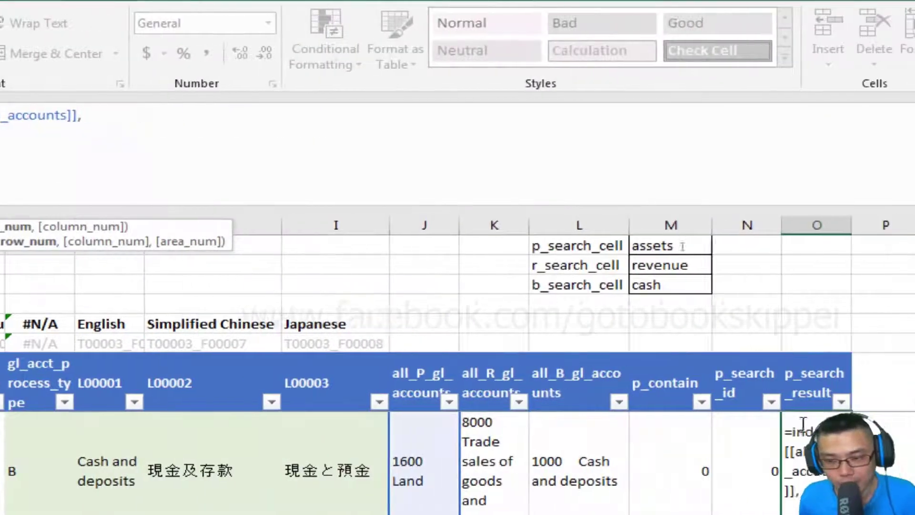
key("alt+Return")
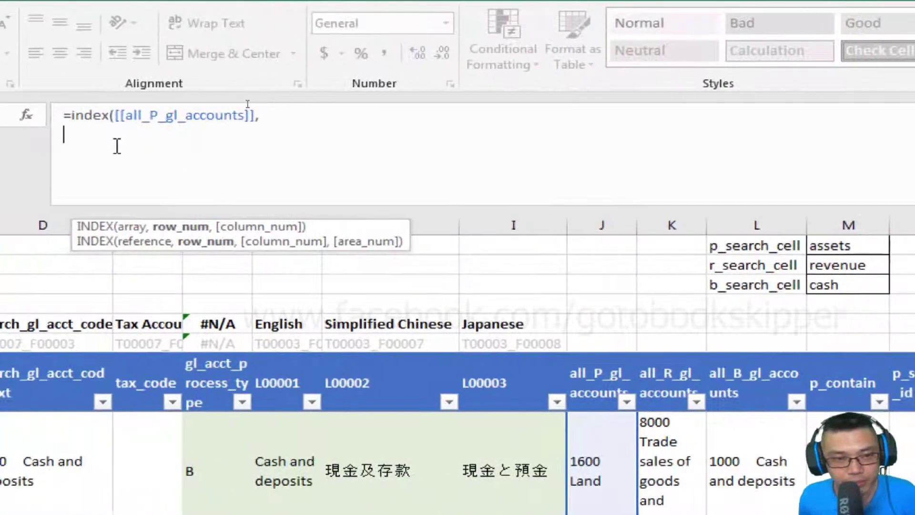
Add a MATCH function as the row number of the INDEX formula in O8, with ROWS($O$8:O8) as its lookup value.
type("match(")
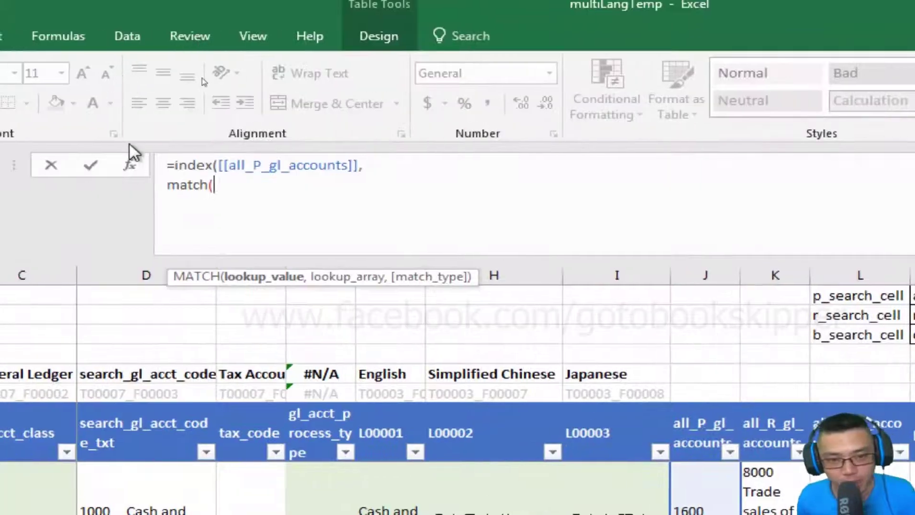
type("rows(")
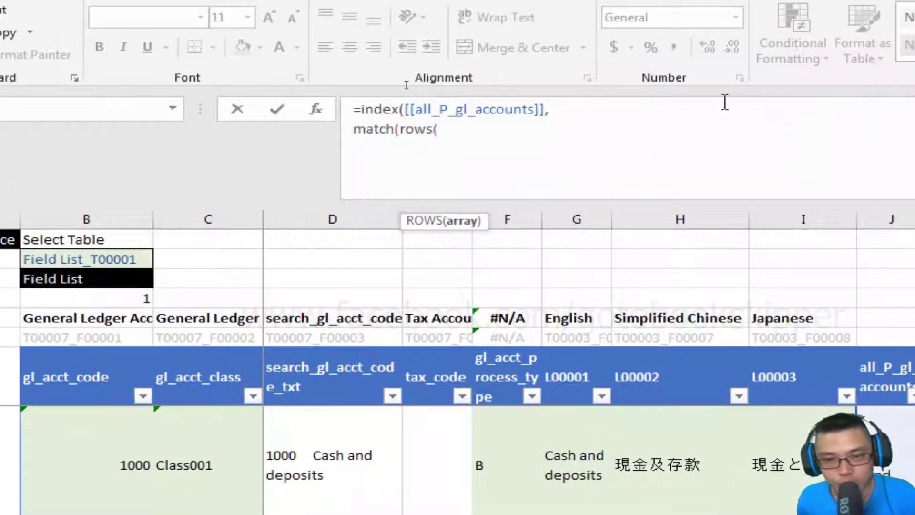
type("o8")
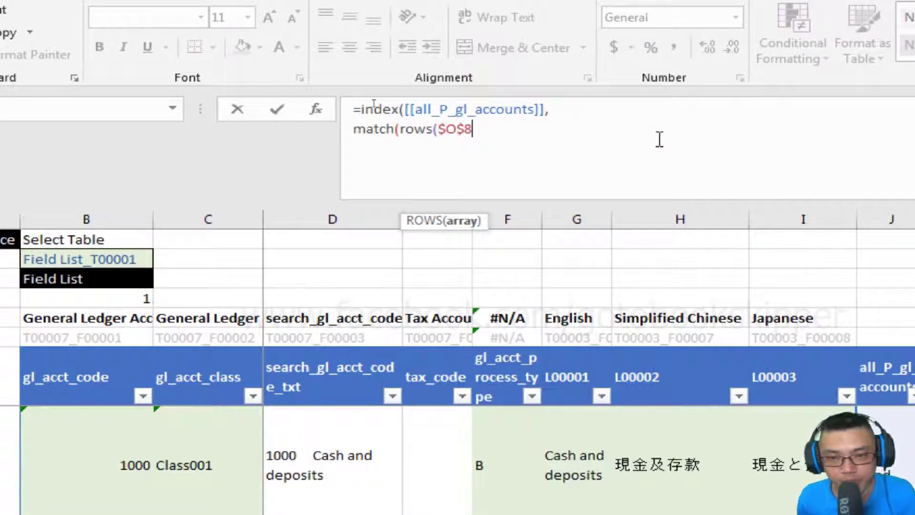
type("o8)")
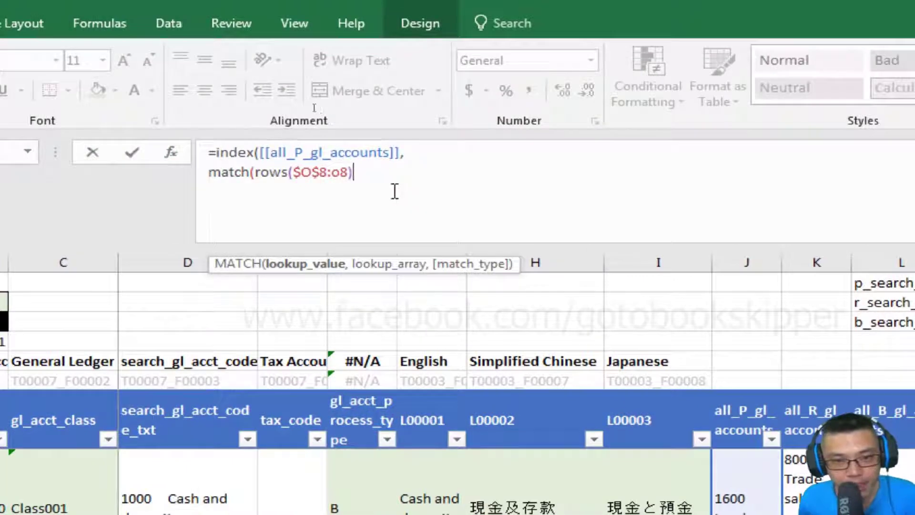
left_click_drag(386, 186, 280, 183)
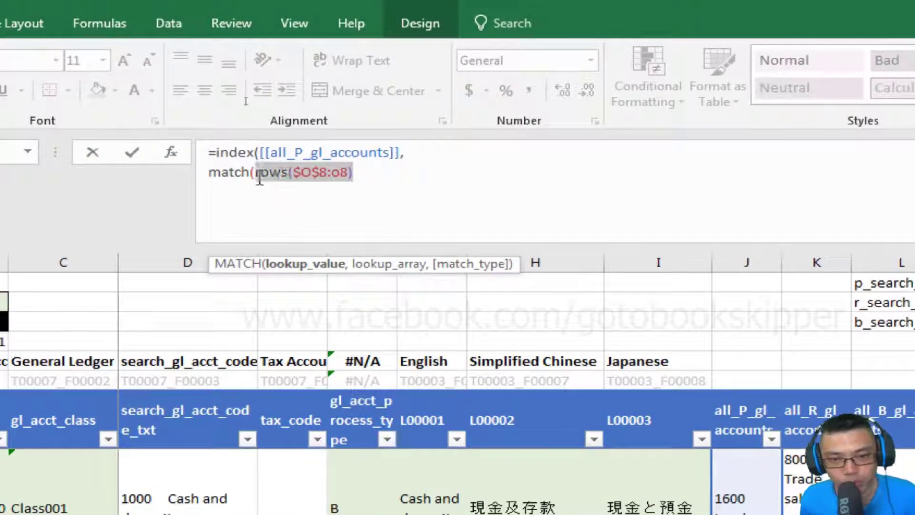
left_click(360, 172)
type(",")
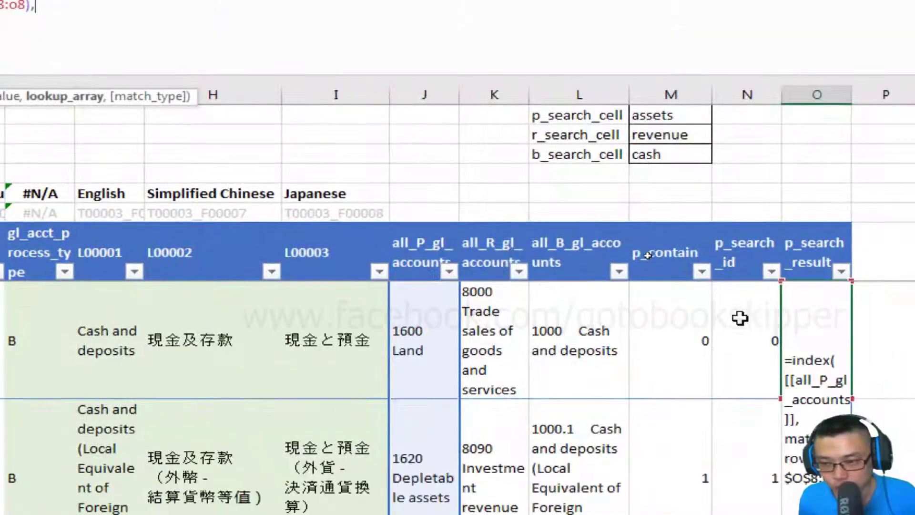
Complete the p_search_result formula by matching against the whole [p_search_id] column with match type 0, and enter it.
left_click(766, 398)
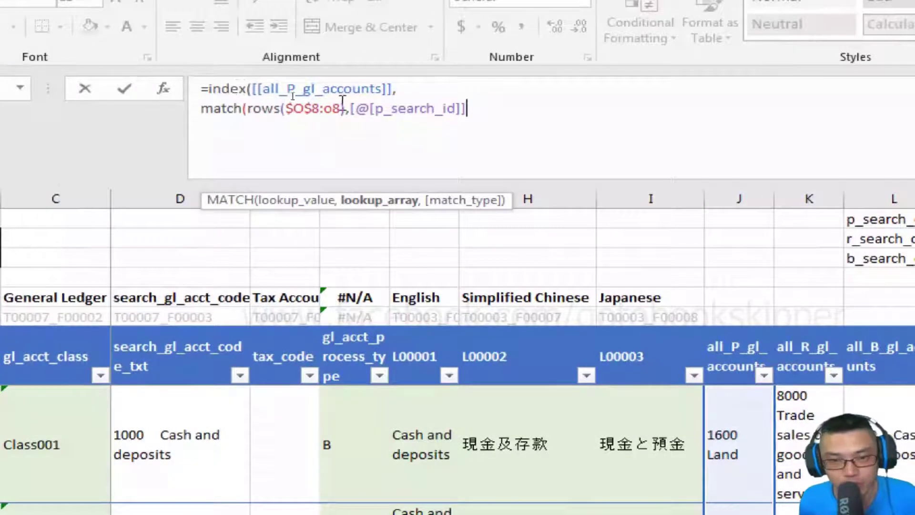
left_click(369, 109)
key("BackSpace")
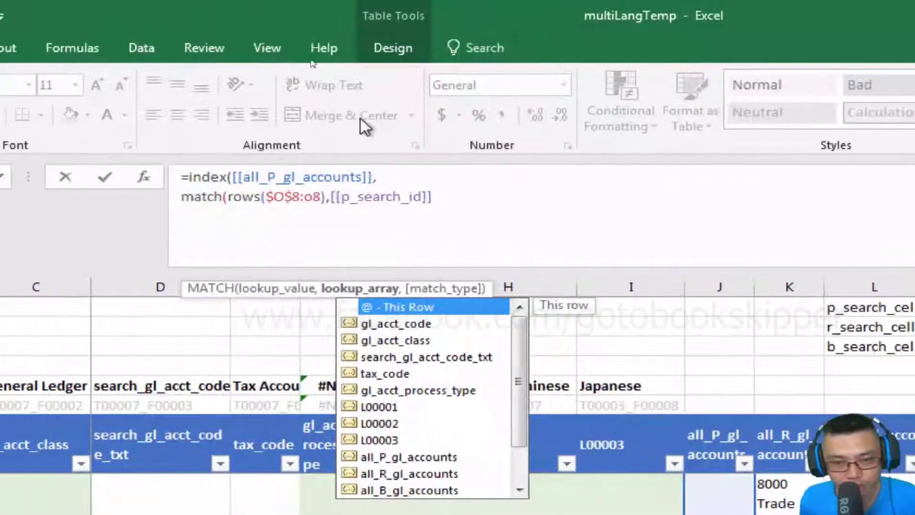
left_click(459, 200)
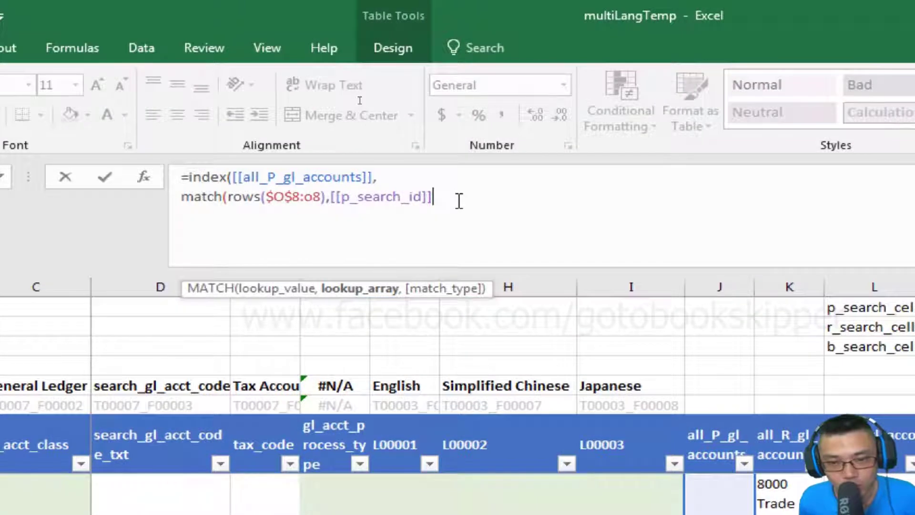
type(",")
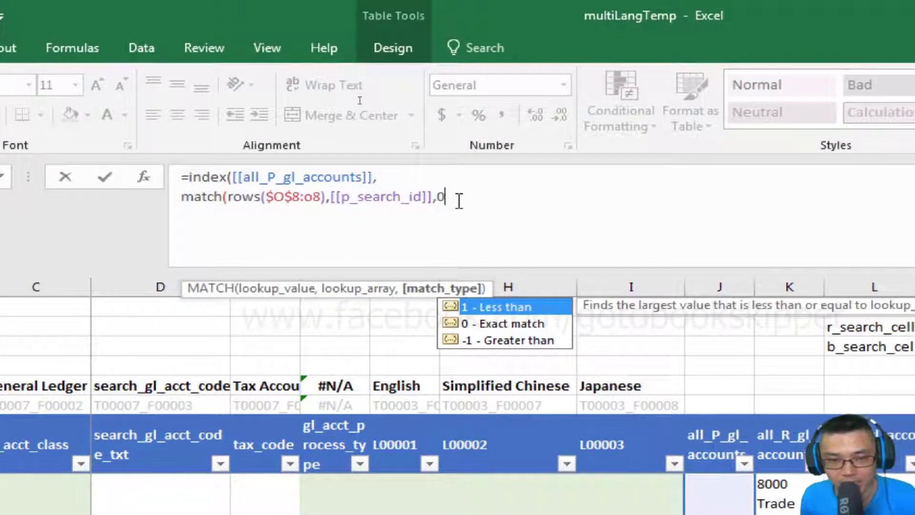
type("0)")
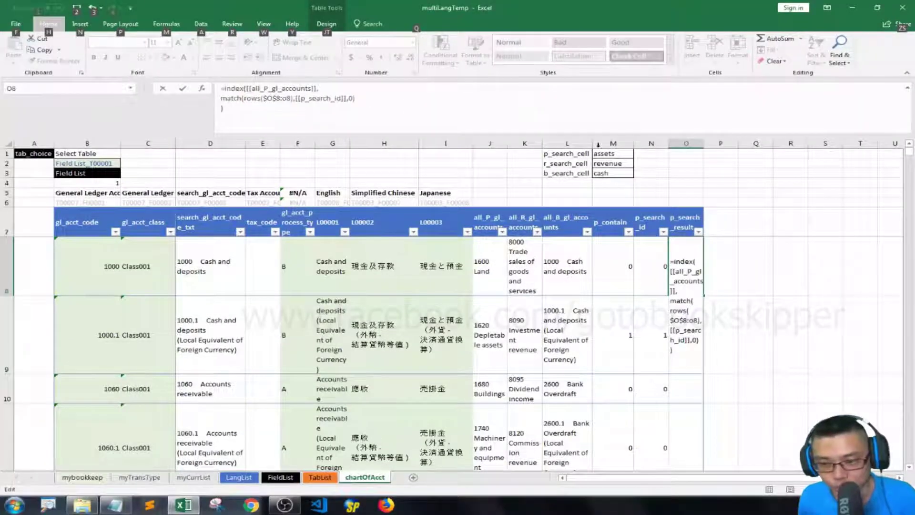
key("ctrl+Return")
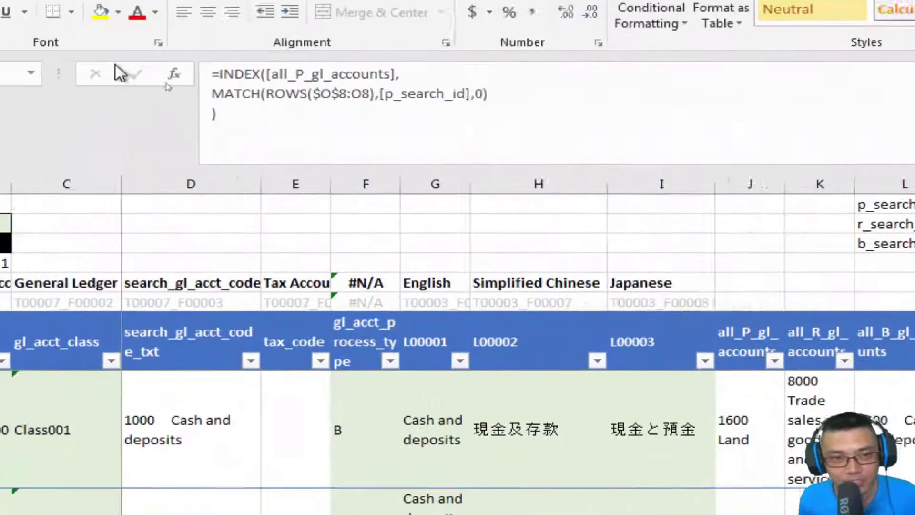
Wrap the INDEX/MATCH formula in O8 in IFERROR with "" as the error value, and check the p_search_result column.
type("ife")
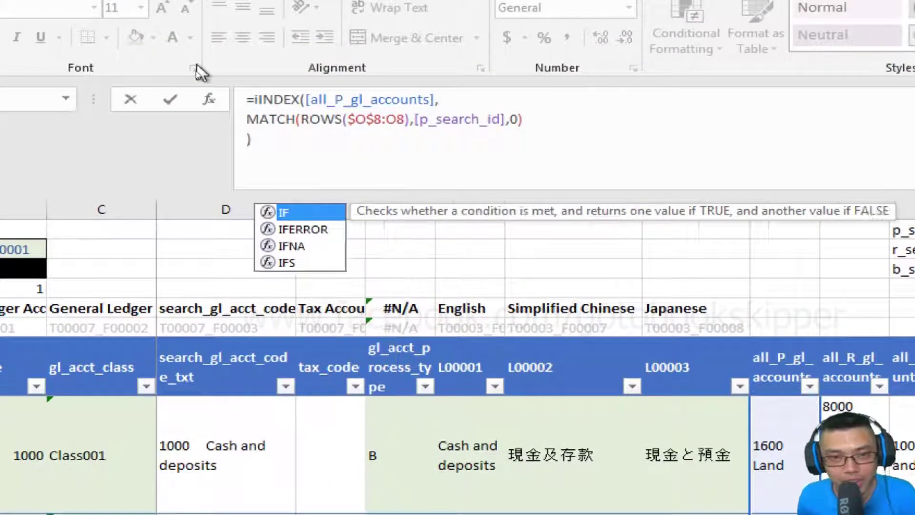
type("rror(")
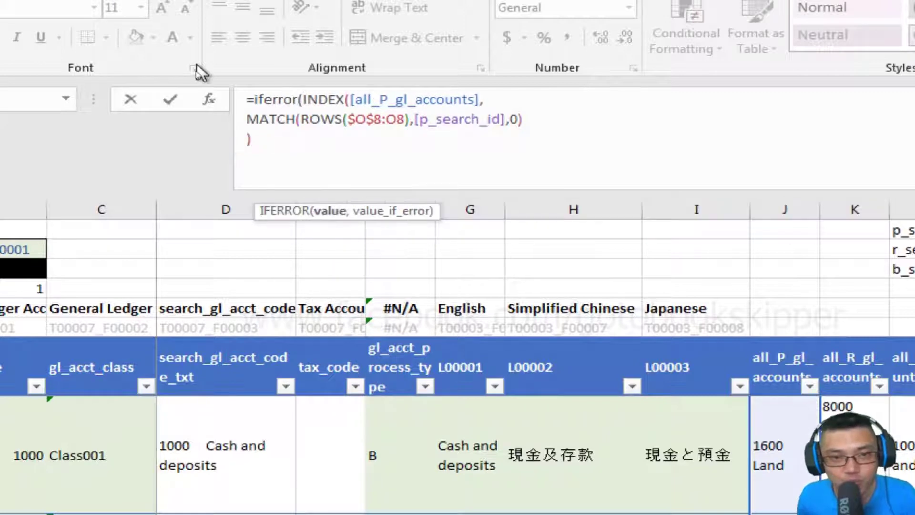
type(")")
left_click_drag(255, 140, 306, 100)
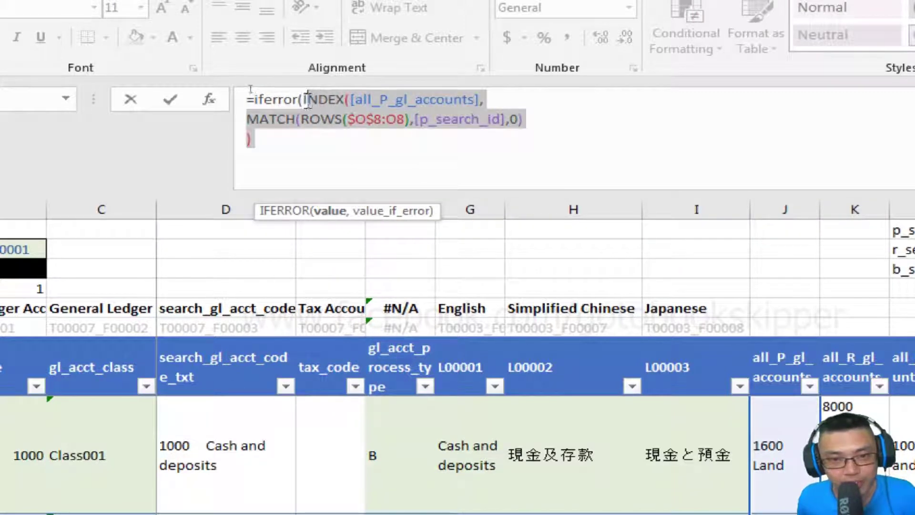
left_click(296, 138)
type(",")
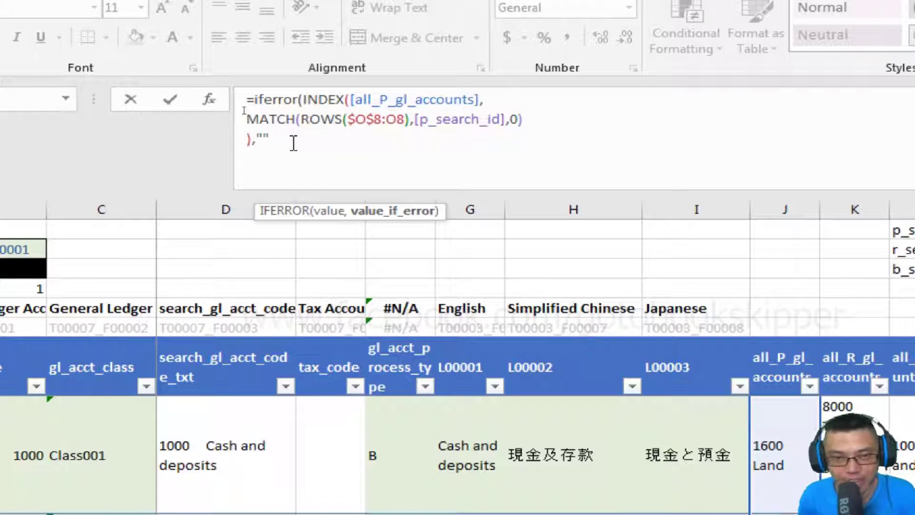
type("\"\")")
key("Return")
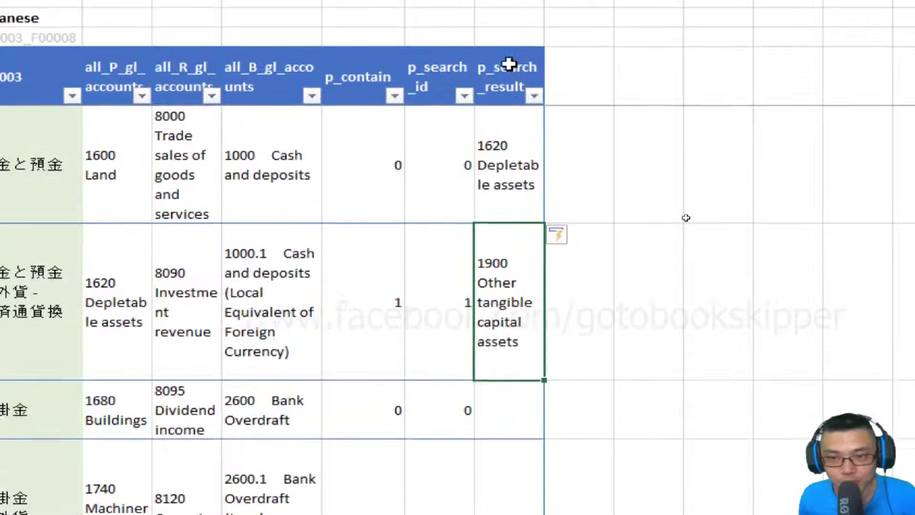
left_click(506, 64)
left_click(525, 452)
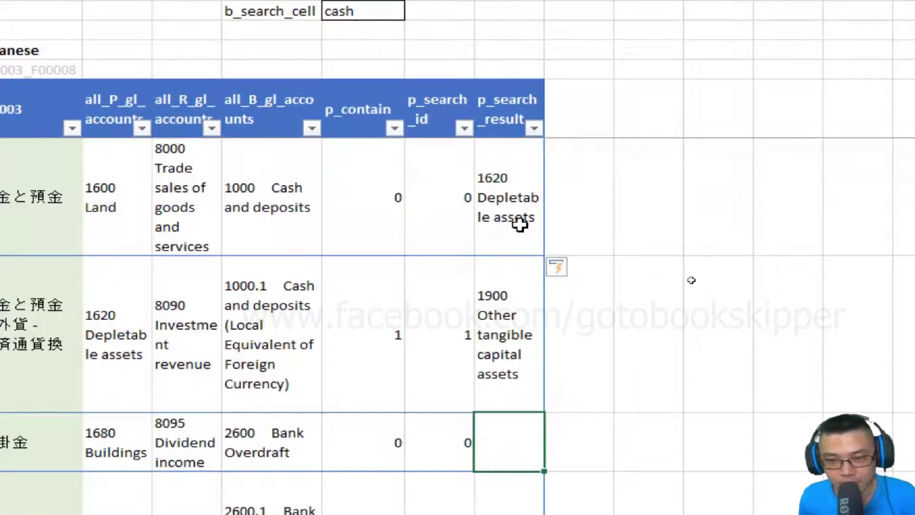
left_click(520, 220)
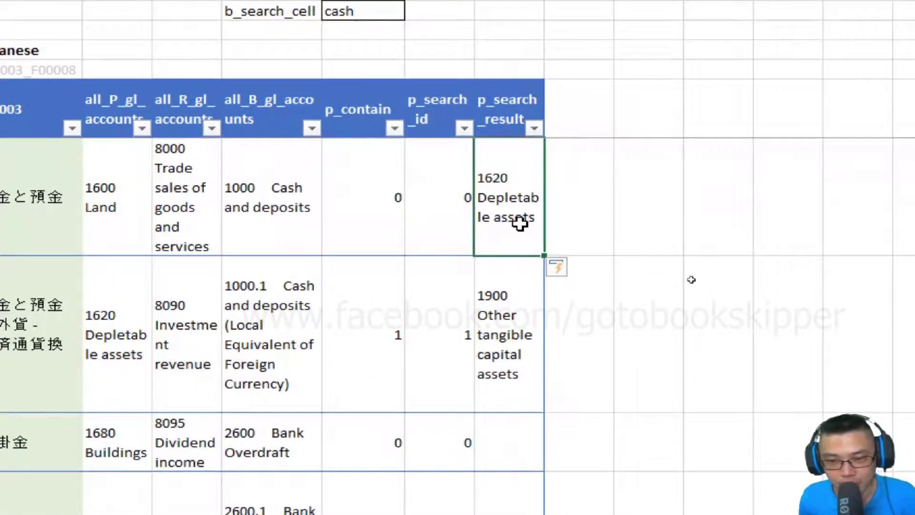
left_click(518, 338)
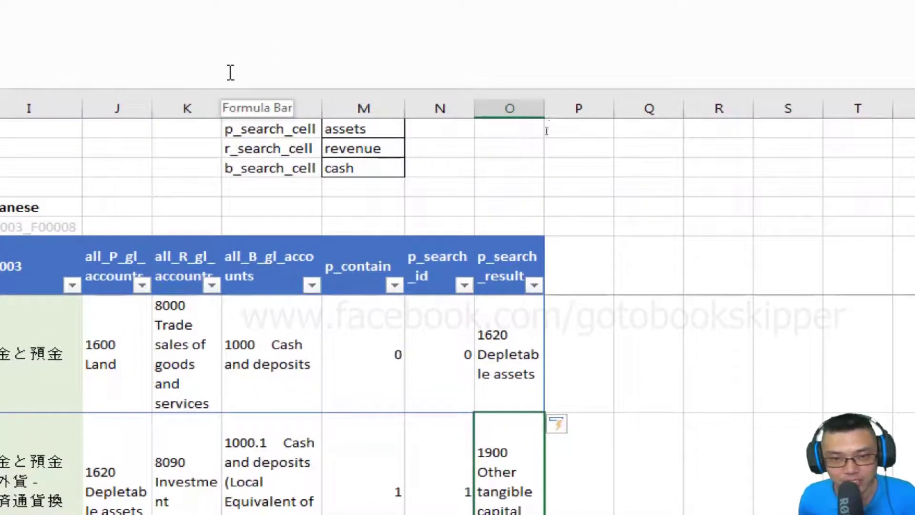
Set p_search_cell in M1 to expense and look through the p_search_result column.
left_click(357, 129)
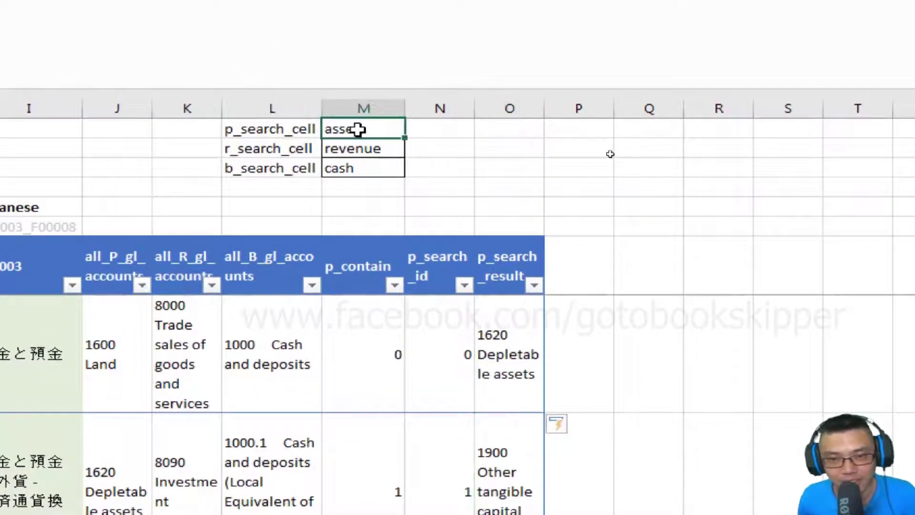
key("BackSpace")
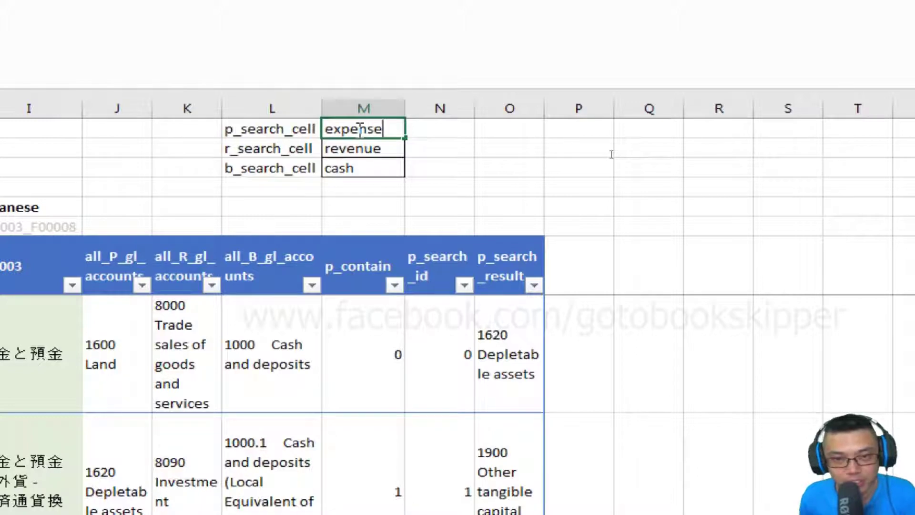
key("Return")
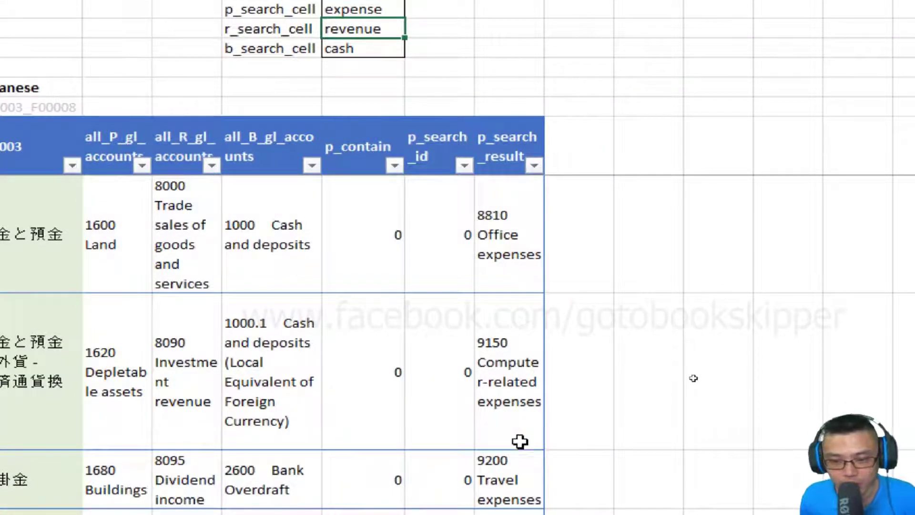
scroll(519, 441, "down", 2)
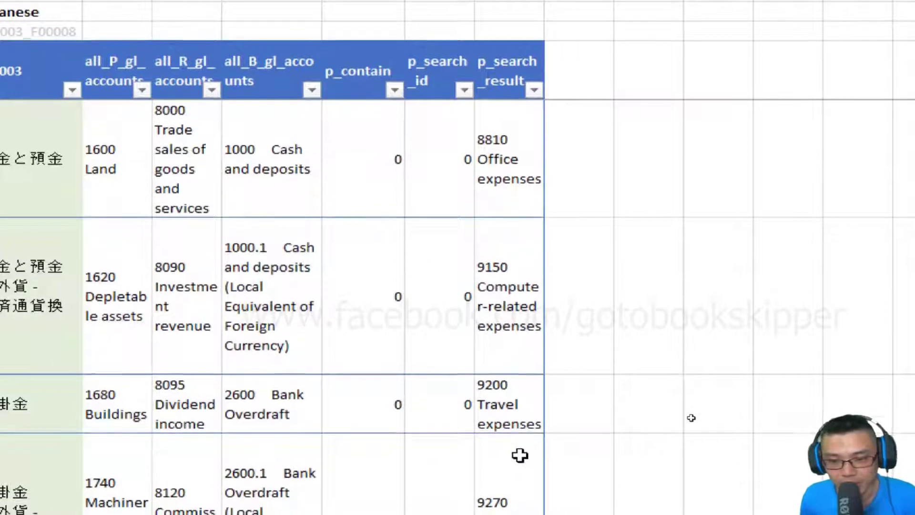
scroll(520, 455, "down", 3)
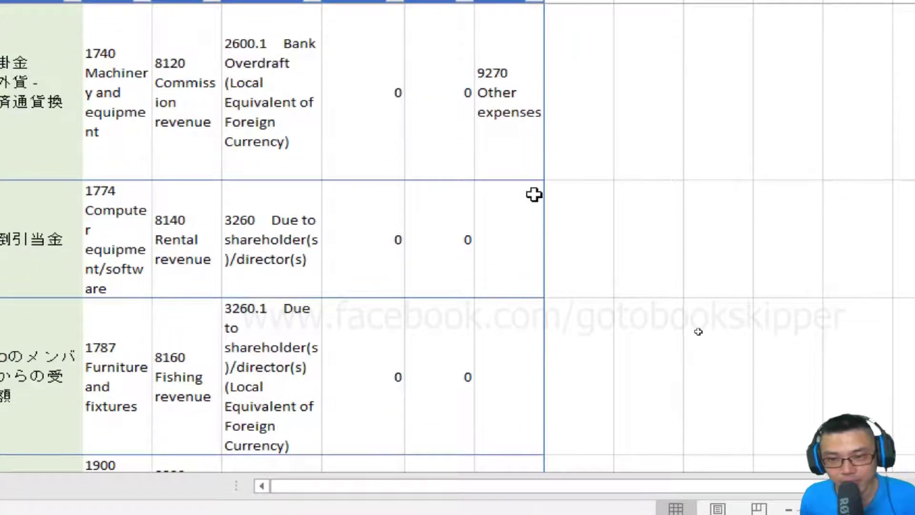
scroll(534, 194, "up", 1)
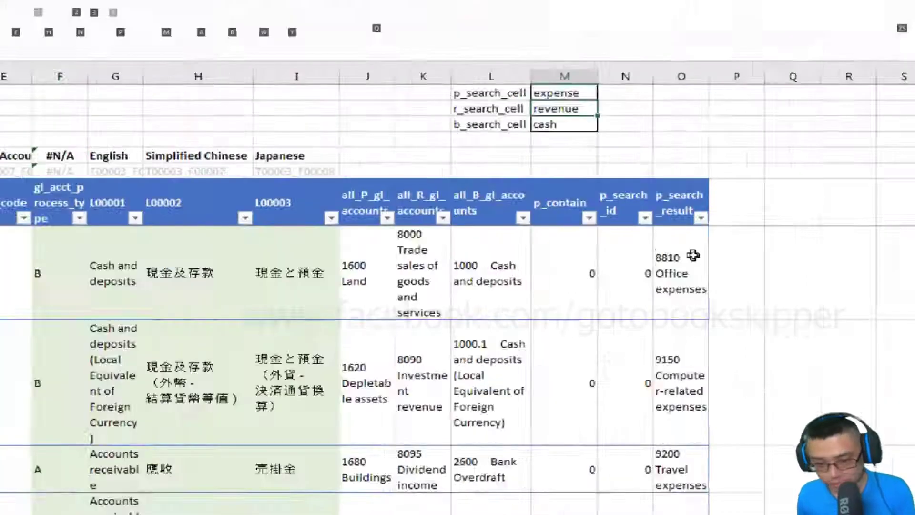
Copy the p_contain, p_search_id and p_search_result headers in M7:O7 to P7:R7 as three new table columns.
left_click(705, 200)
key("Left")
key("Left")
key("Left")
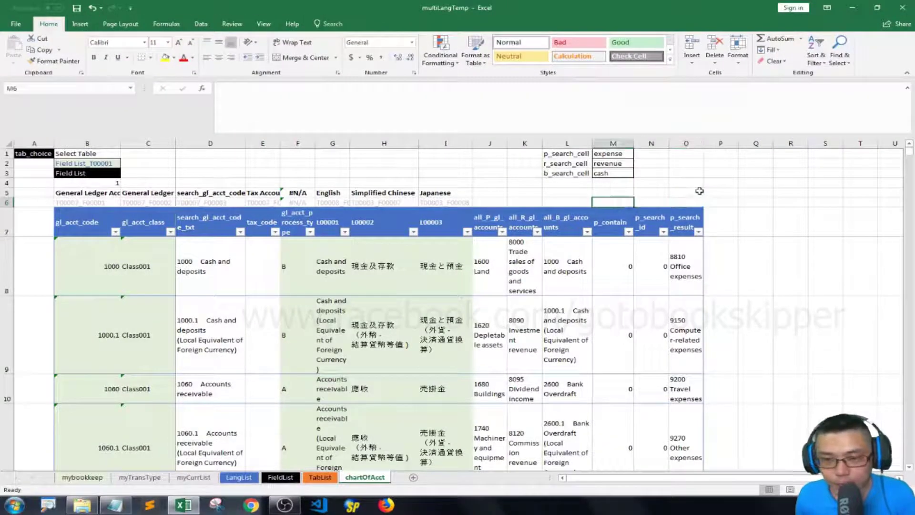
key("Down")
key("shift+Right")
key("shift+Right")
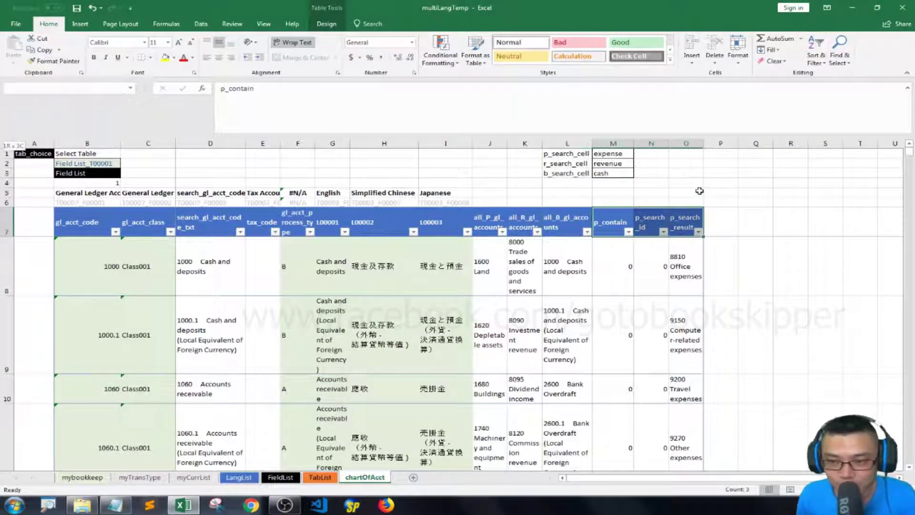
key("ctrl+c")
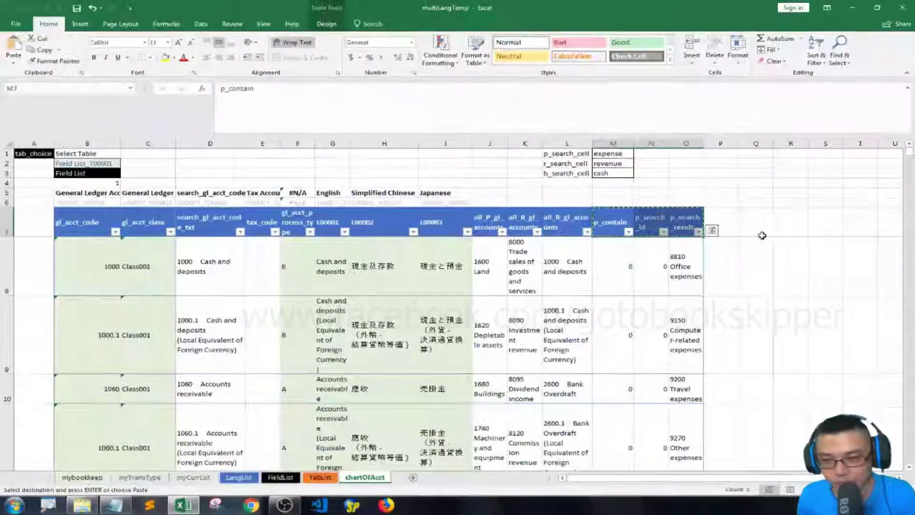
left_click(752, 251)
key("ctrl+v")
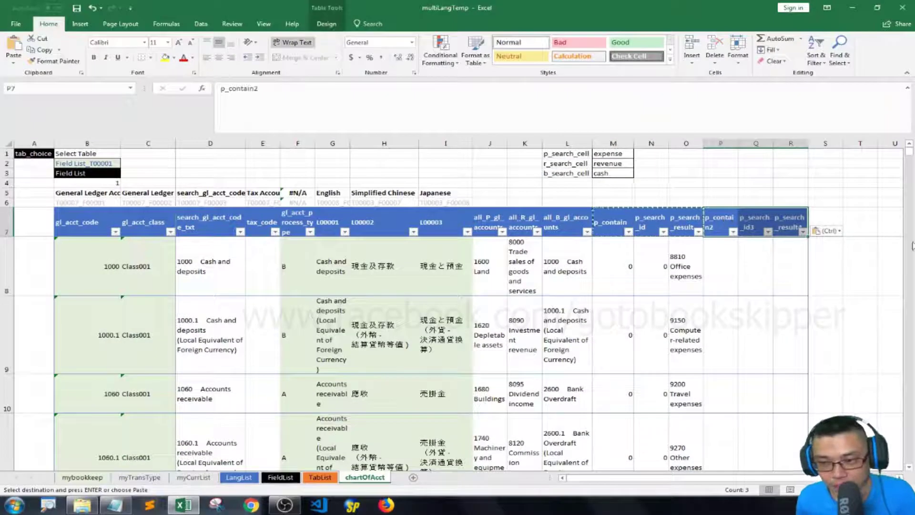
left_click(726, 222)
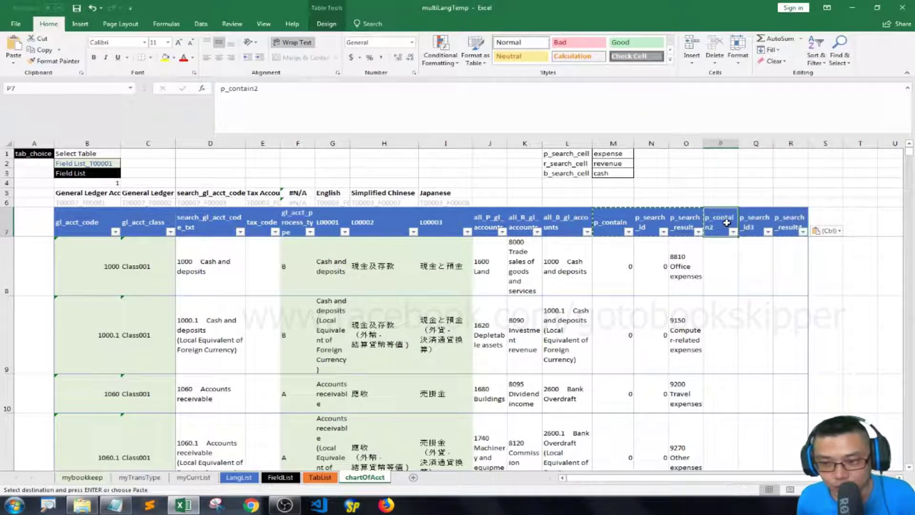
key("Escape")
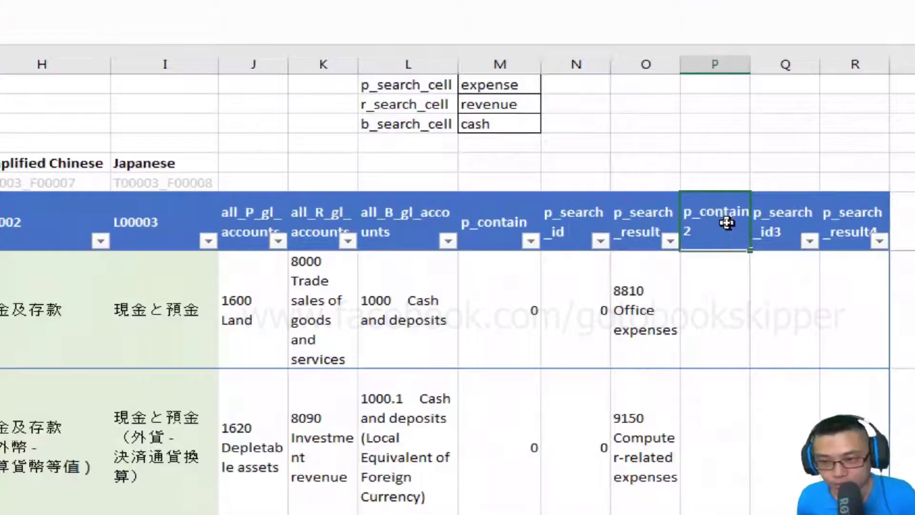
Rename the header in P7 to r_contain and the header in Q7 to r_search_id.
double_click(729, 224)
key("Home")
key("Delete")
type("r")
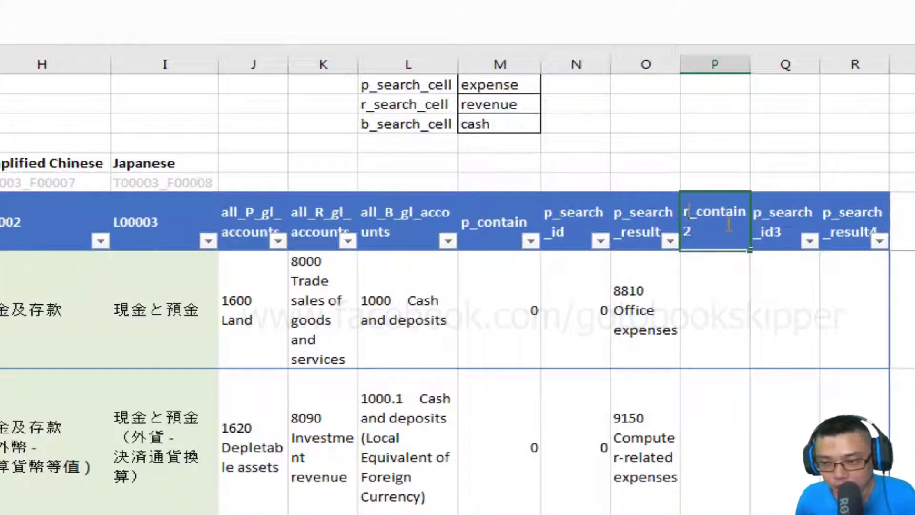
key("BackSpace")
left_click(773, 229)
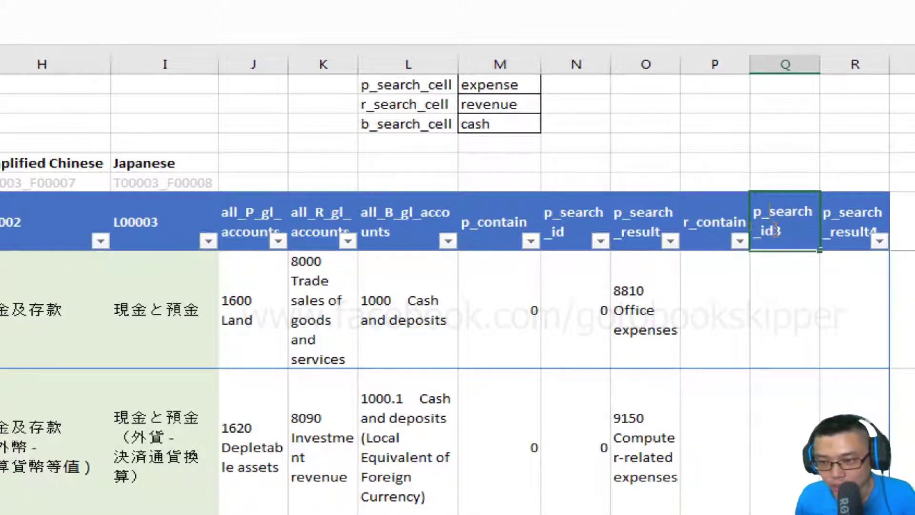
key("BackSpace")
type("r")
key("End")
key("BackSpace")
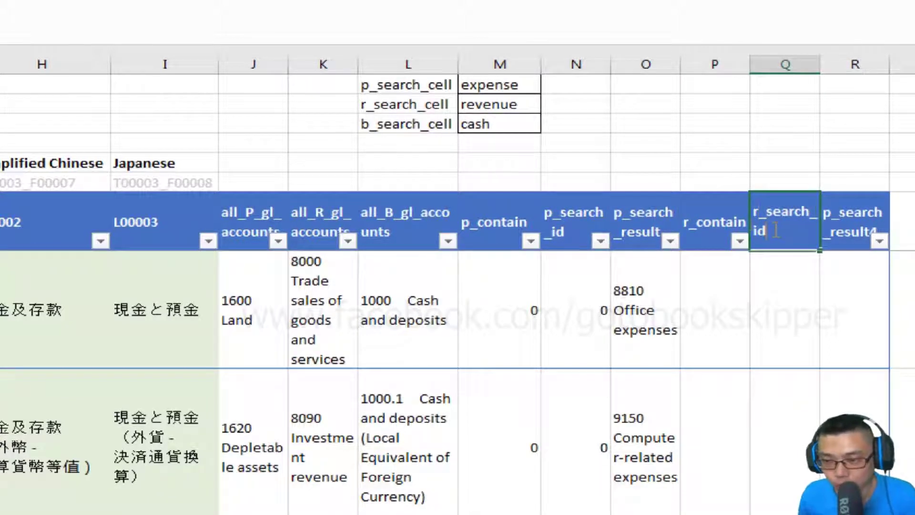
key("Tab")
Rename the header in R7 to r_search_rsult4.
key("F2")
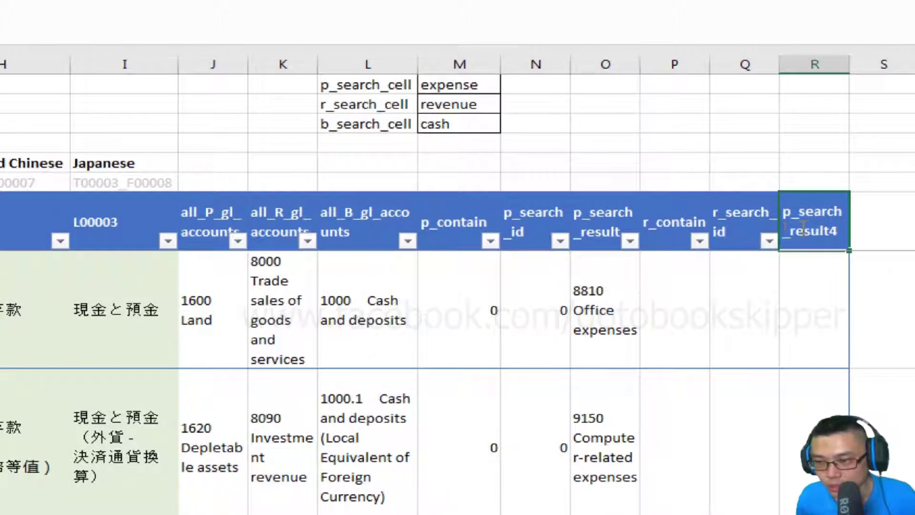
key("BackSpace")
type("r")
key("Return")
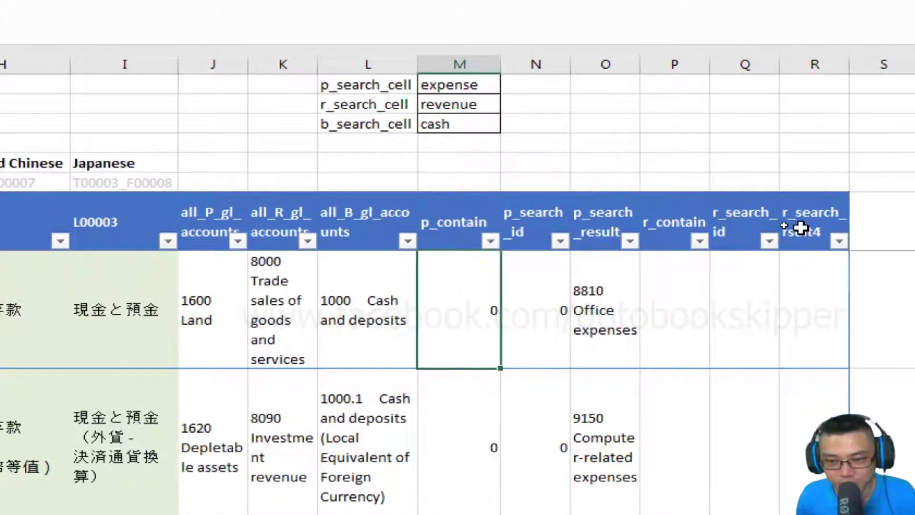
Copy the three p_ helper formulas in M8:O8 into P8:R8 under the r_ headers.
key("shift+Right")
key("shift+Right")
key("ctrl+c")
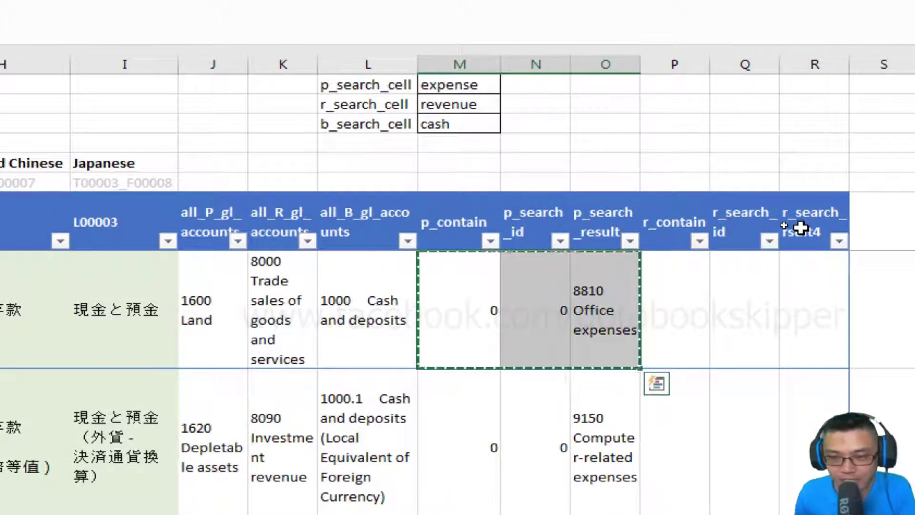
key("Right")
key("Right")
key("Right")
key("ctrl+v")
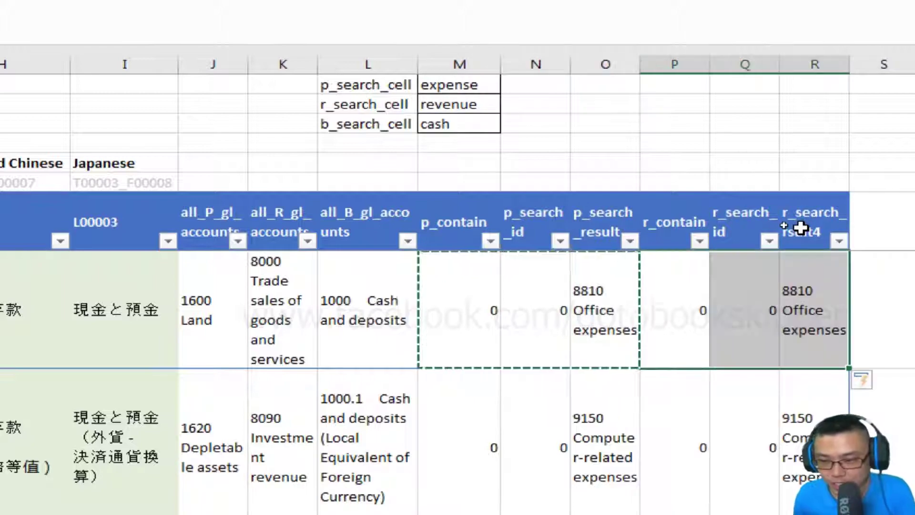
key("Escape")
Change the r_contain formula in P8 to search for r_search_cell within [all_R_gl_accounts].
key("Left")
key("Right")
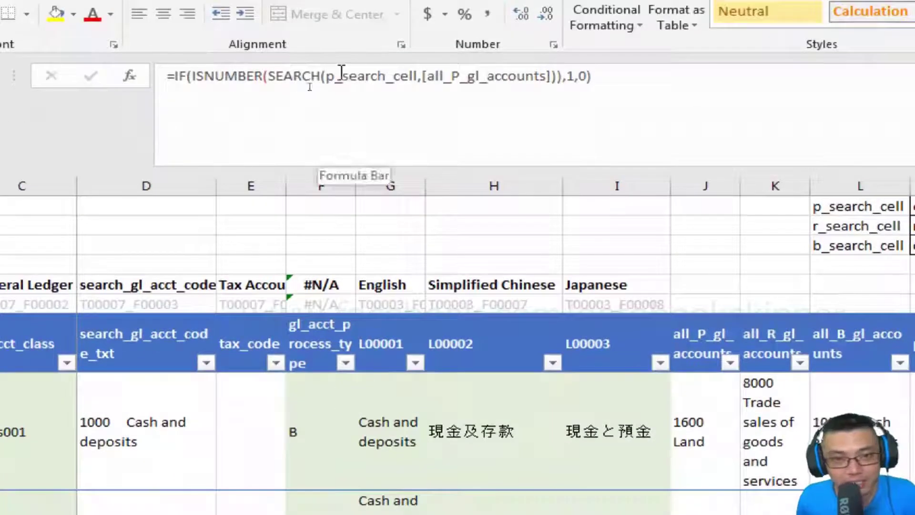
left_click(347, 75)
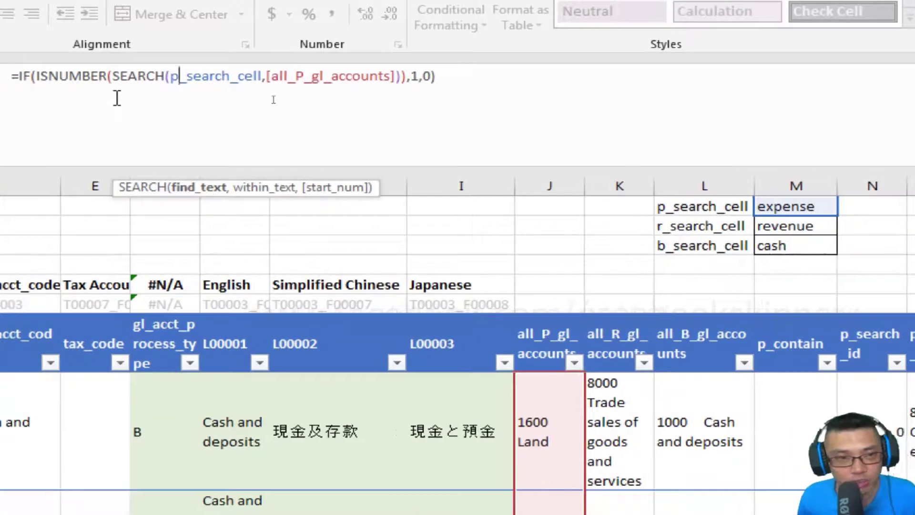
key("BackSpace")
type("r")
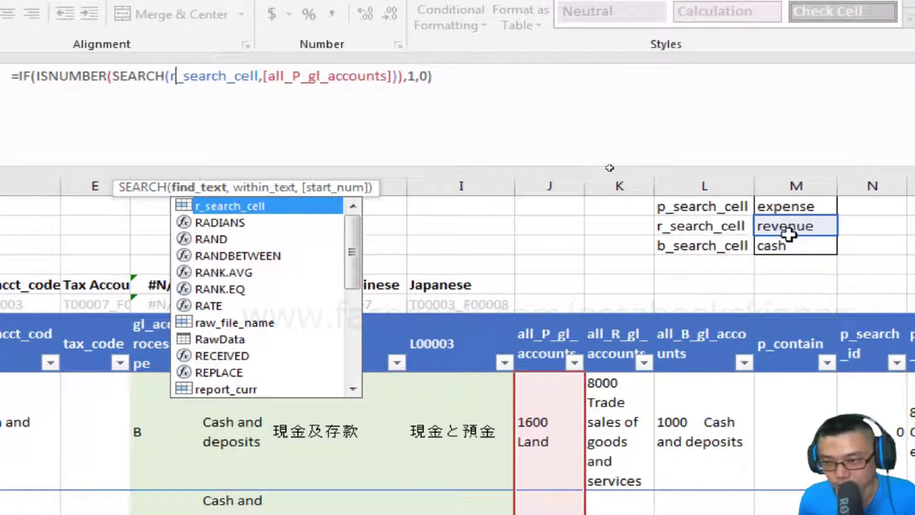
left_click(308, 76)
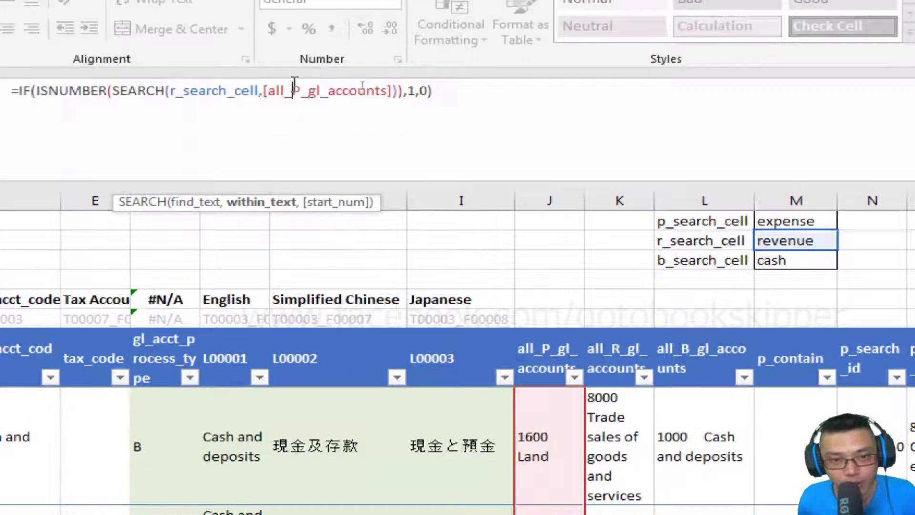
key("Delete")
type("R")
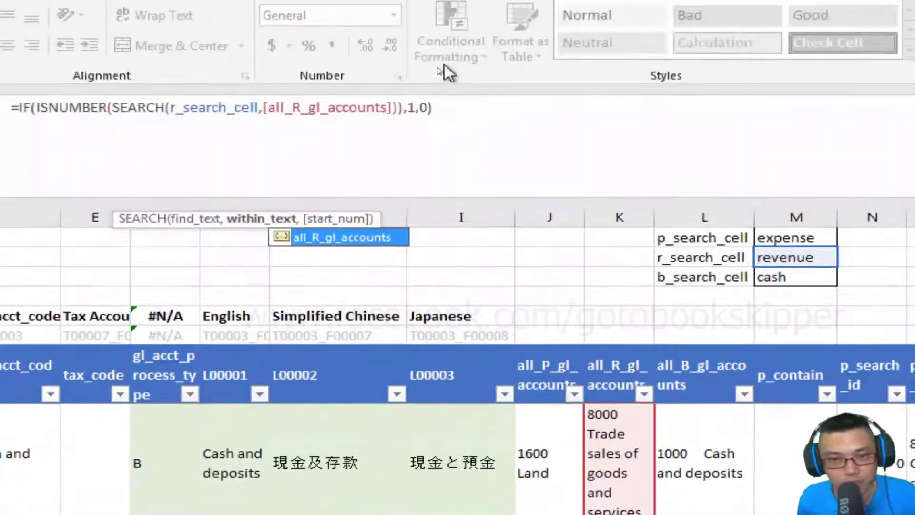
left_click(444, 92)
key("ctrl+Return")
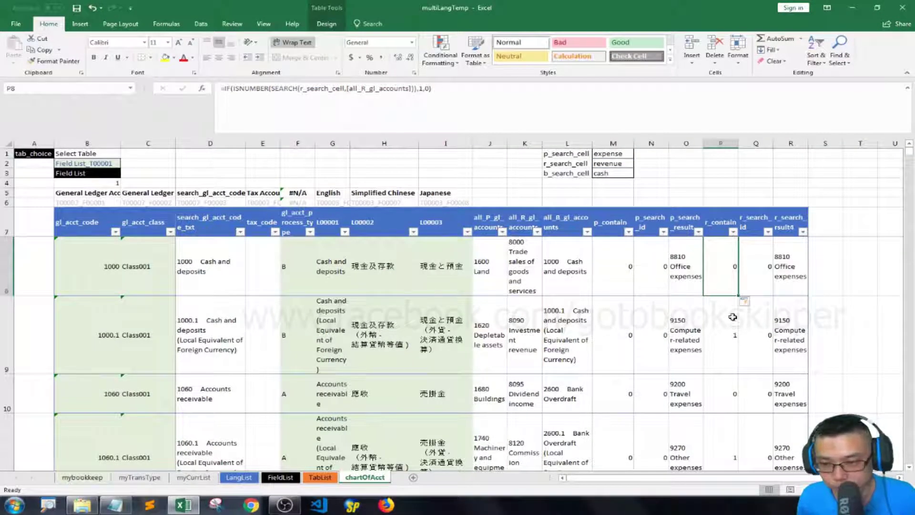
Change the r_search_id formula in Q8 to test [r_contain] and sum from $P$8 to P8.
left_click(752, 260)
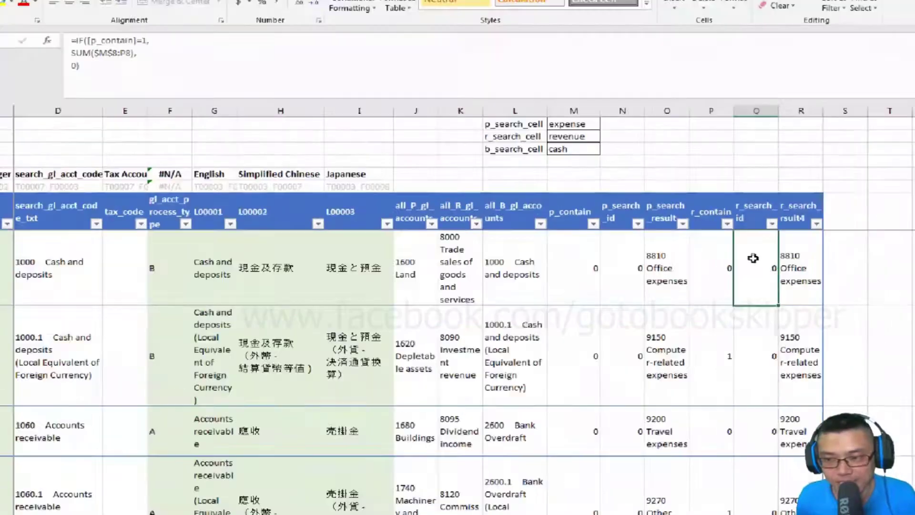
left_click(88, 46)
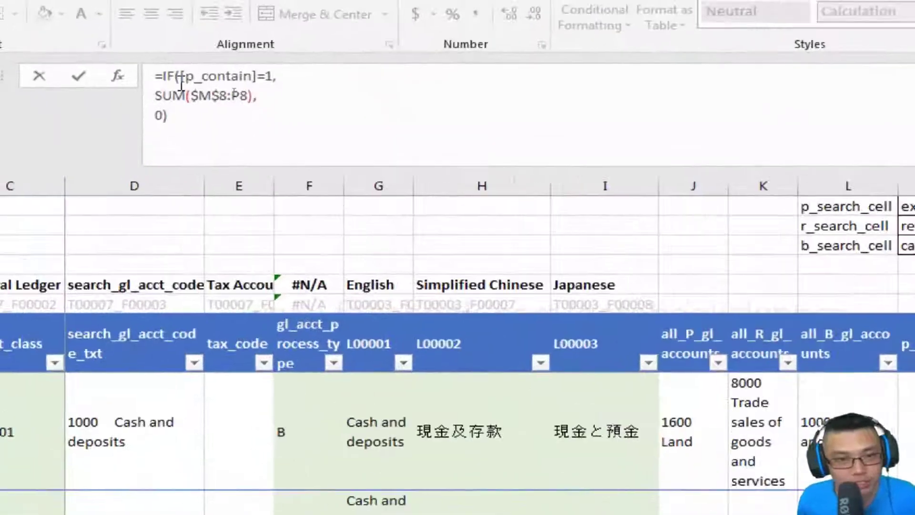
left_click(187, 79)
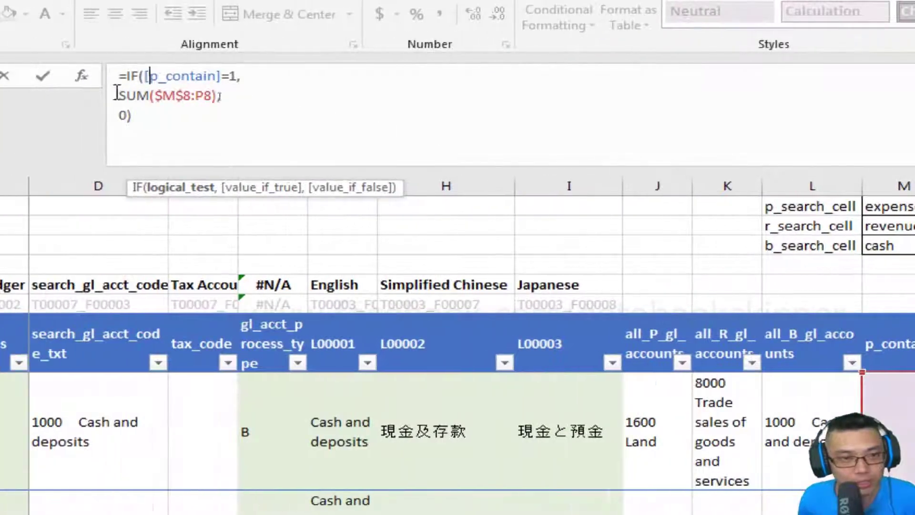
key("Delete")
type("r")
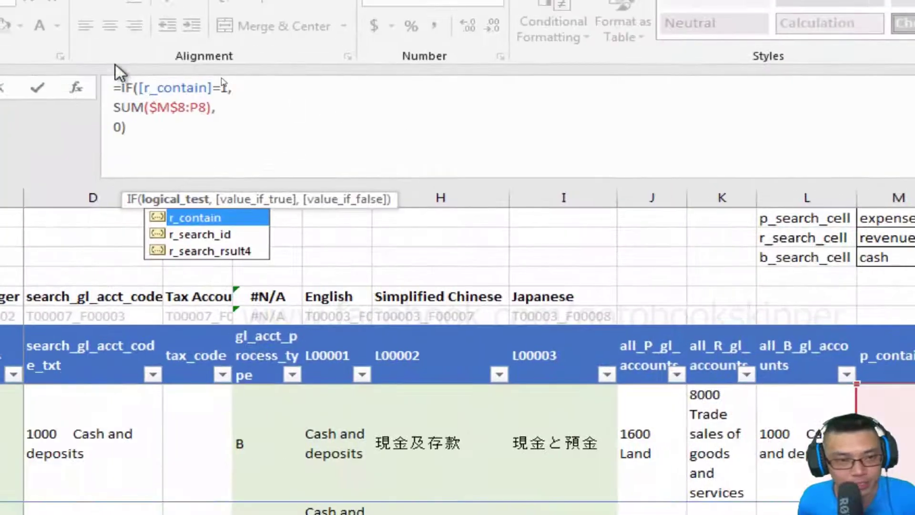
double_click(165, 105)
key("BackSpace")
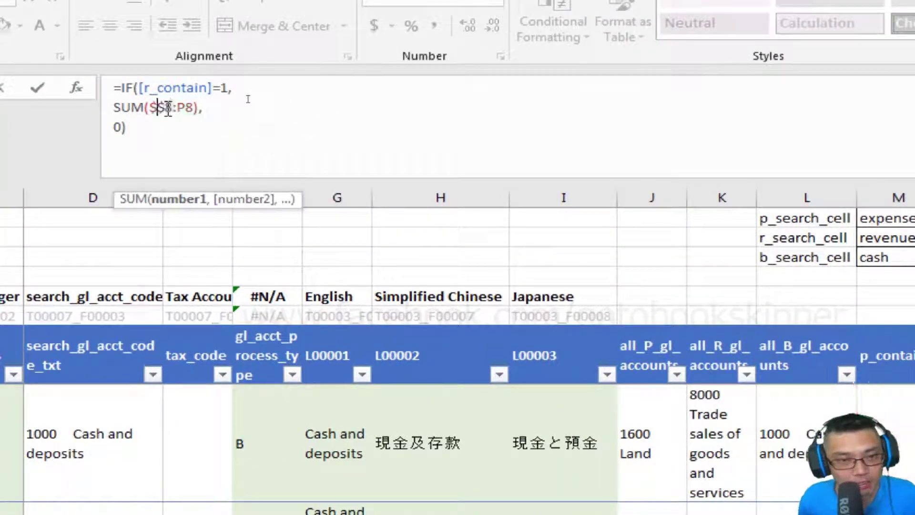
type("p")
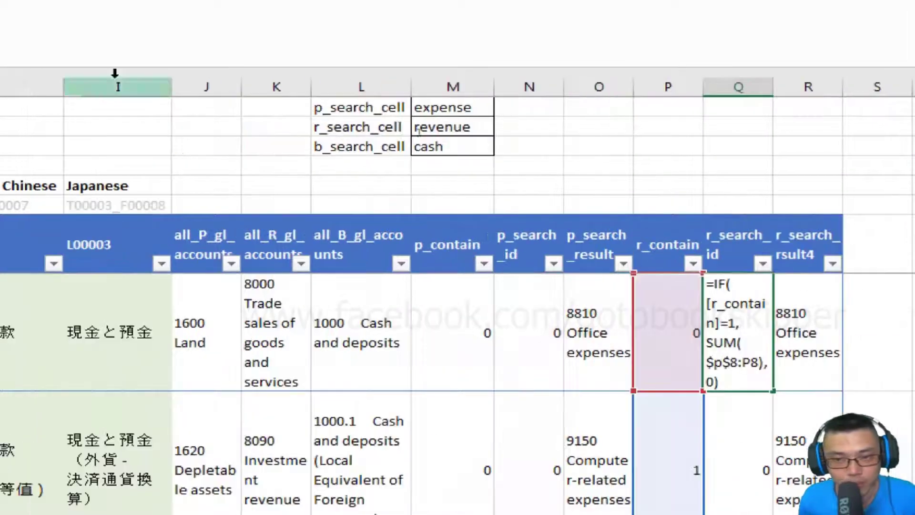
key("Return")
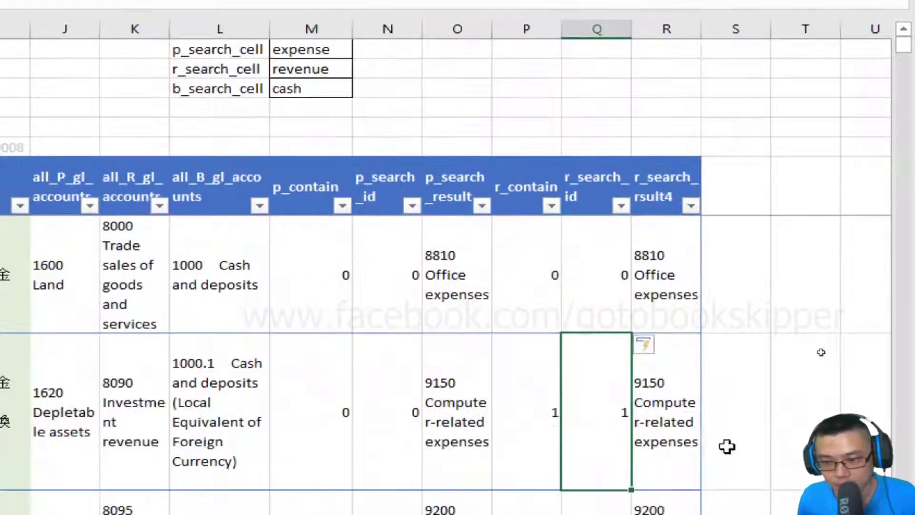
Change the INDEX array in the R8 formula to [all_R_gl_accounts].
left_click(686, 286)
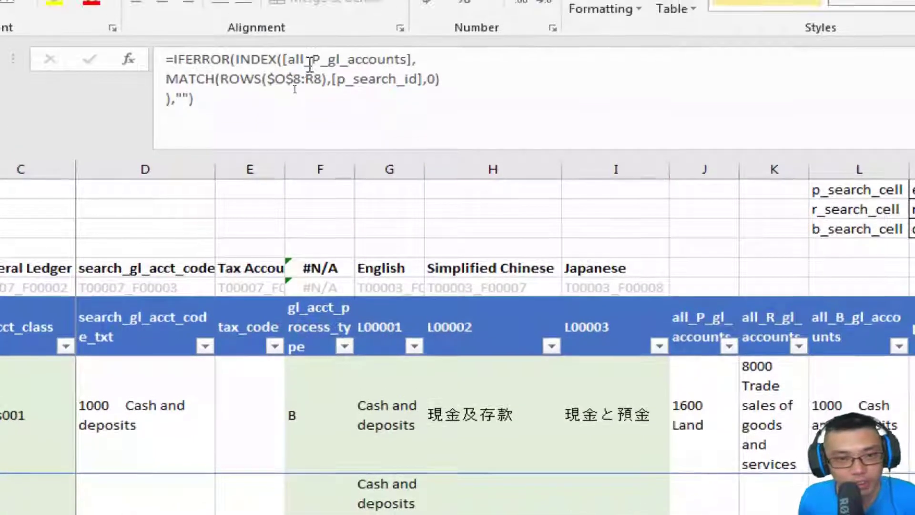
left_click(326, 59)
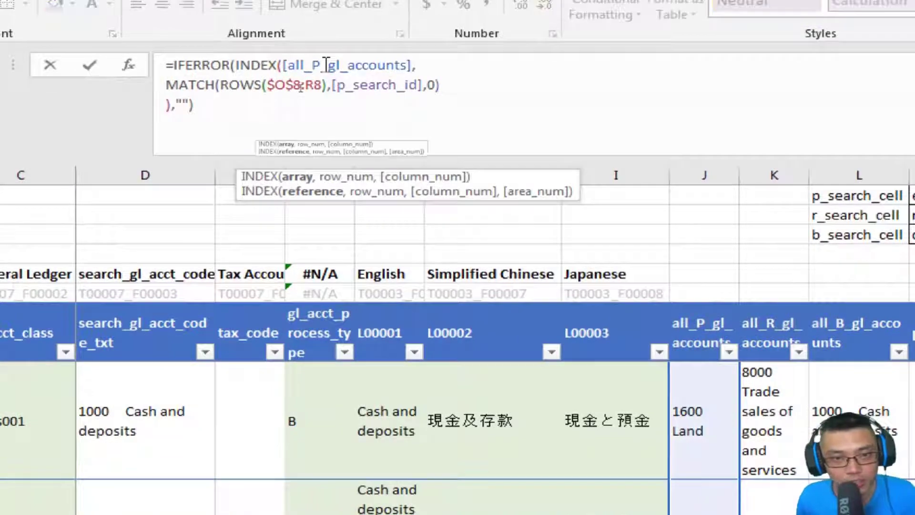
key("Right")
key("Delete")
type("R")
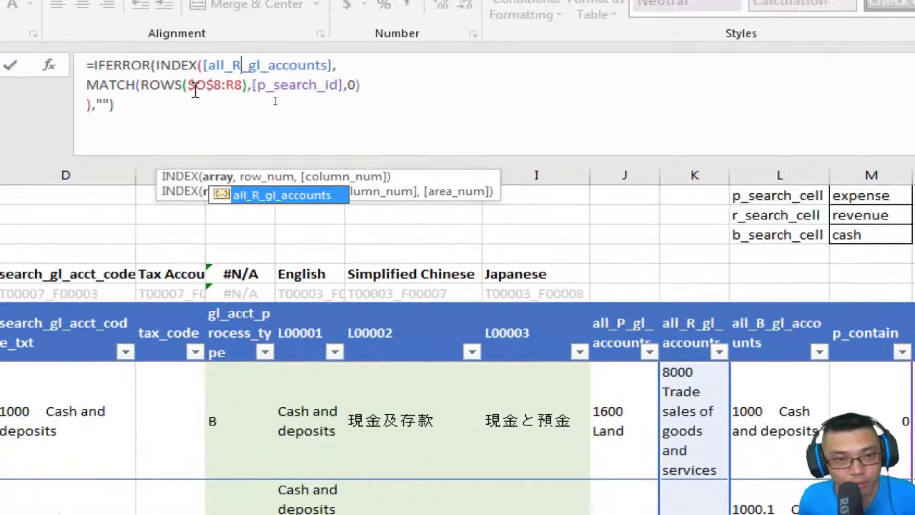
Start the ROWS range in the R8 formula at $R$8 and match it against [r_search_id].
left_click(195, 90)
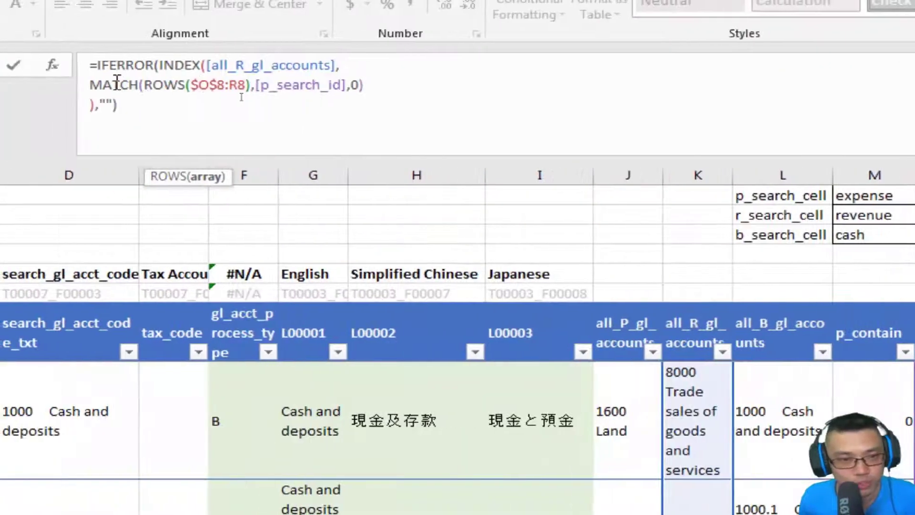
key("BackSpace")
type("r")
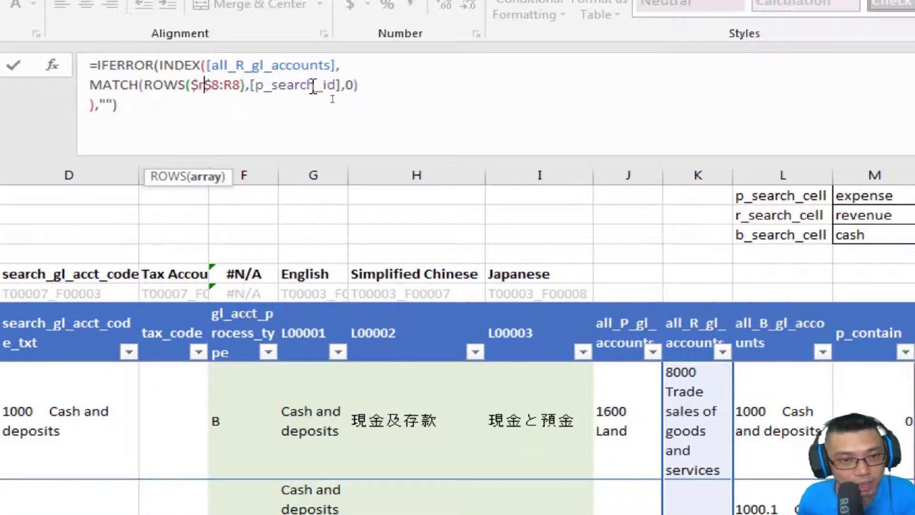
left_click(312, 87)
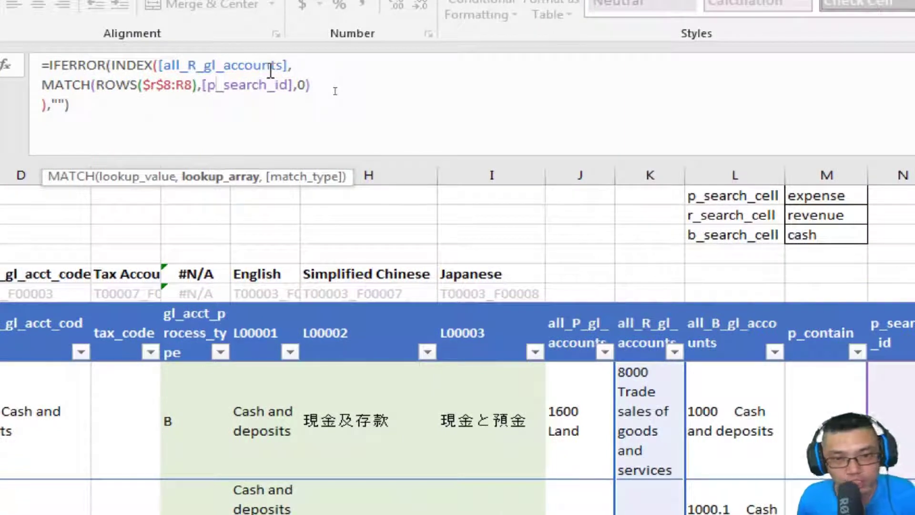
key("BackSpace")
type("r")
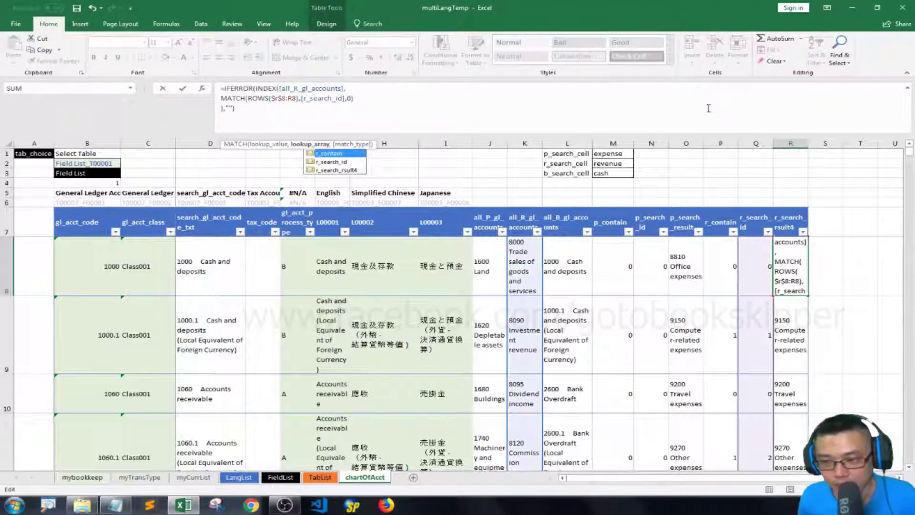
key("Return")
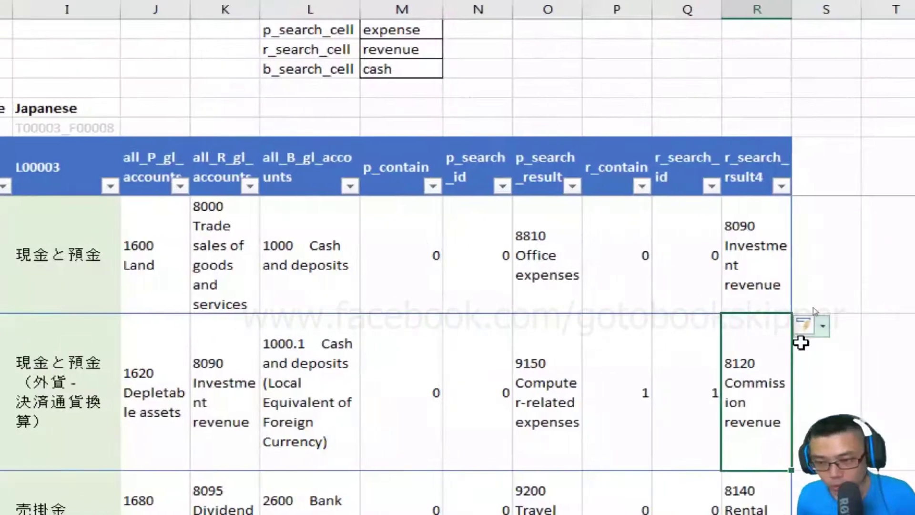
scroll(810, 372, "down", 5)
scroll(771, 292, "up", 2)
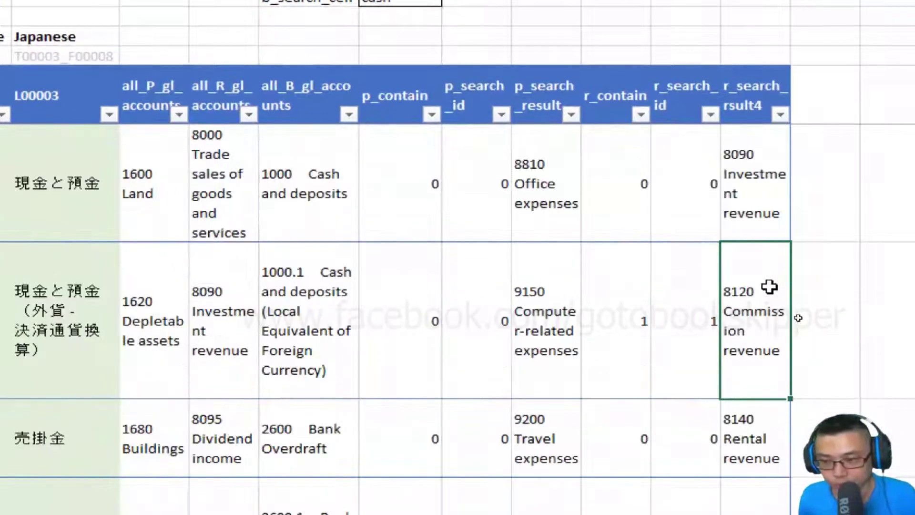
scroll(773, 299, "down", 1)
scroll(772, 298, "up", 1)
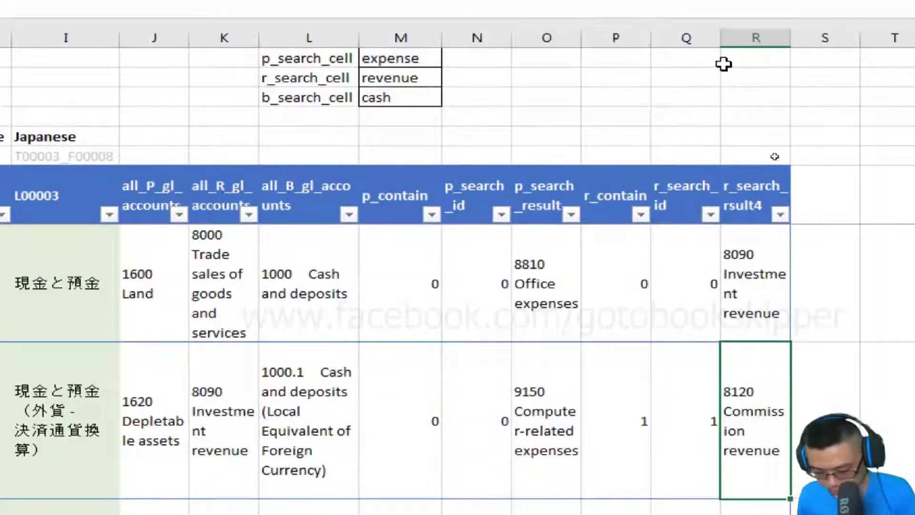
Copy the three r_ headers in P7:R7 into S7:U7 to add three more table columns.
left_click(620, 86)
key("shift+Right")
key("shift+Right")
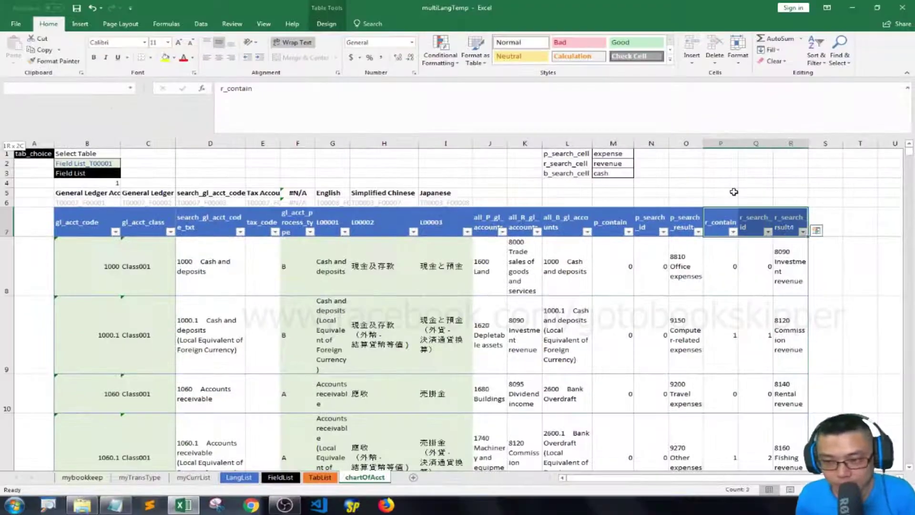
key("ctrl+c")
key("Right")
key("Right")
key("Right")
key("ctrl+v")
key("Right")
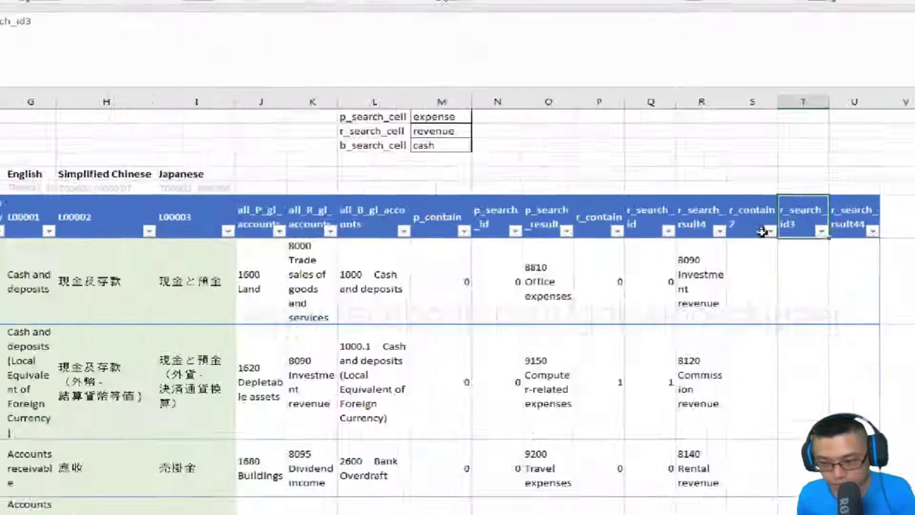
Rename the header in S7 to b_contain and the header in T7 to b_search_id.
double_click(830, 231)
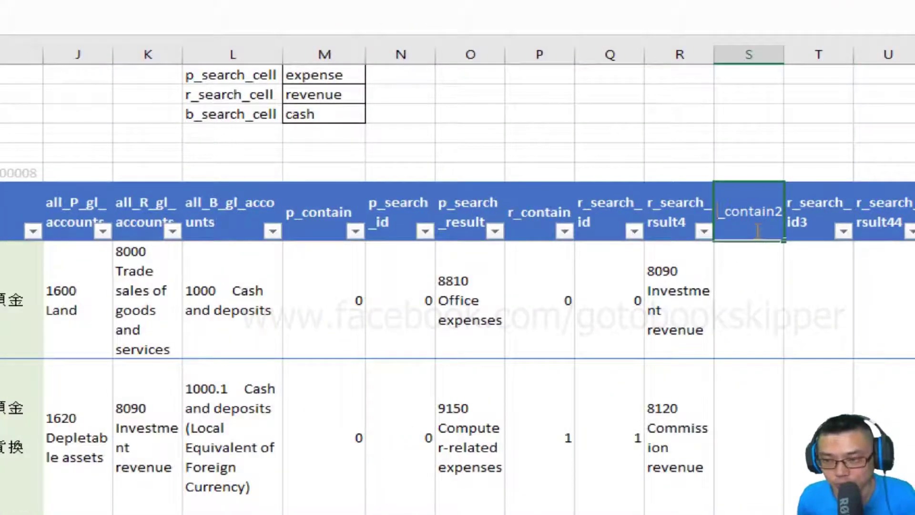
type("b")
key("BackSpace")
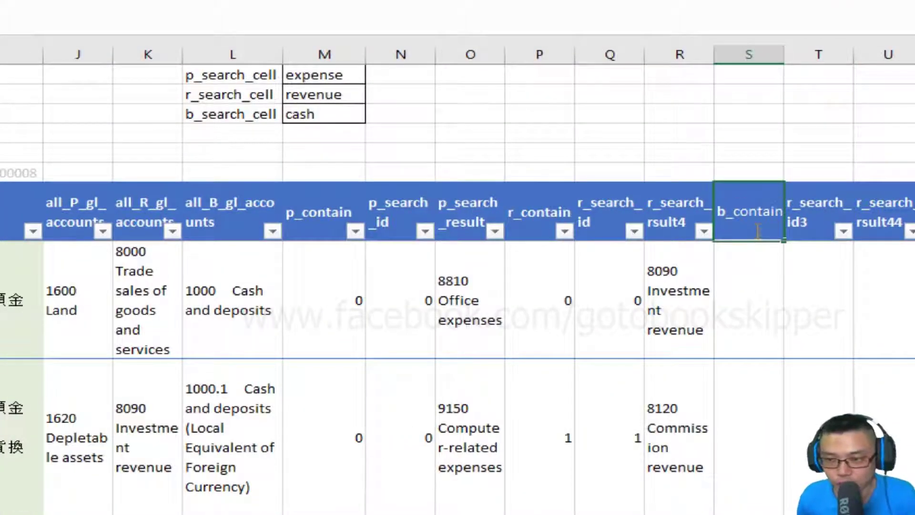
key("Return")
double_click(818, 220)
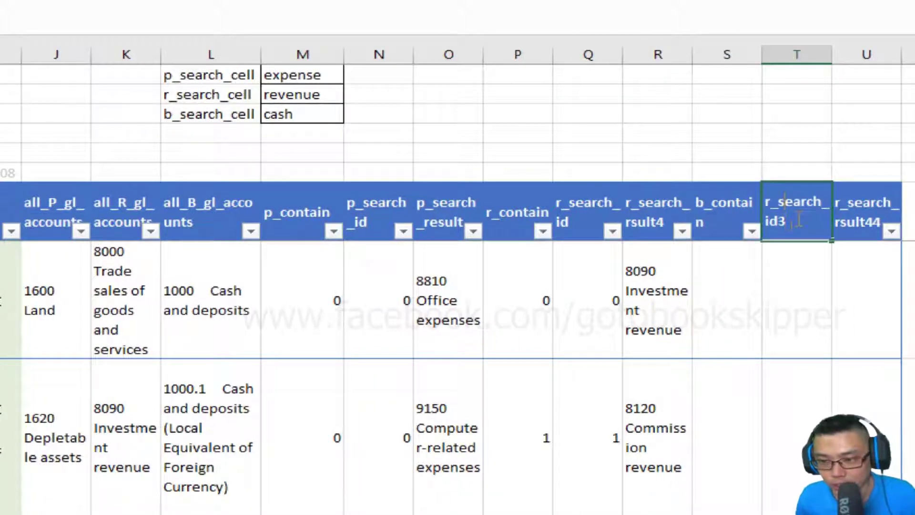
key("BackSpace")
type("b")
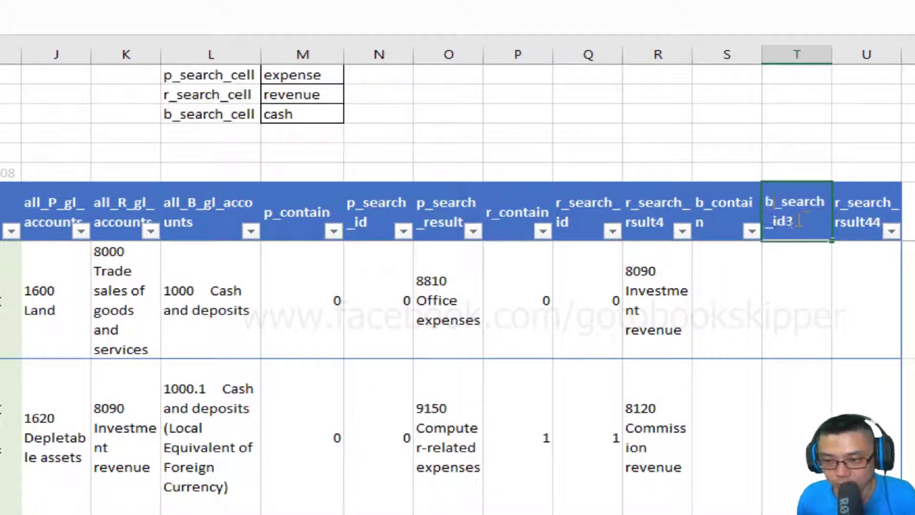
key("BackSpace")
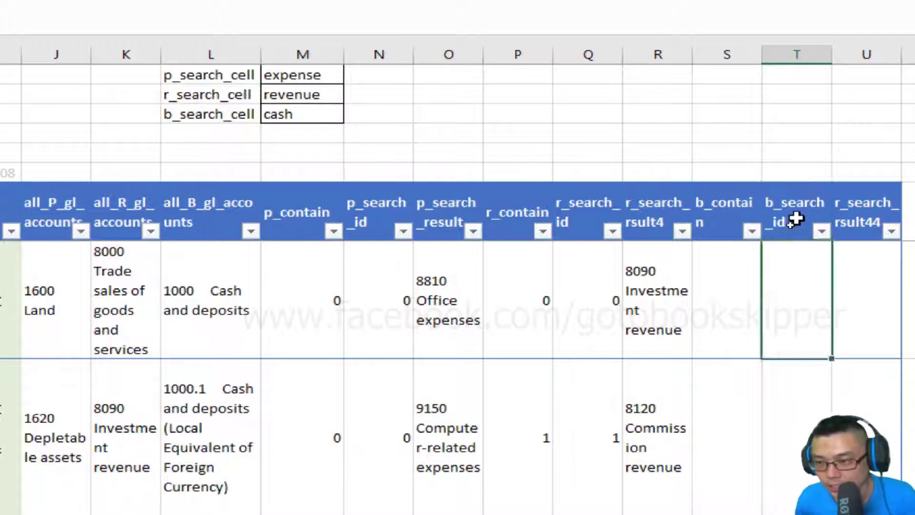
Rename the header in U7 to b_search_rsult.
left_click(861, 214)
double_click(799, 210)
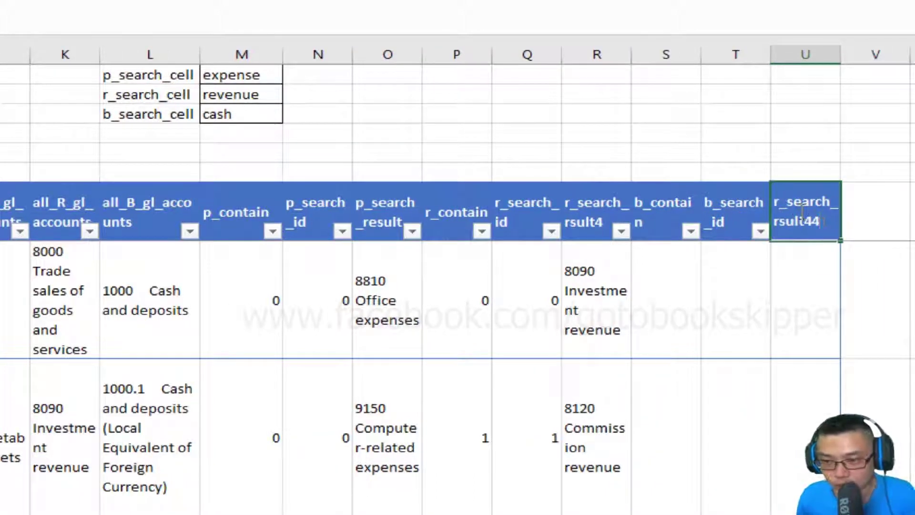
key("BackSpace")
type("b")
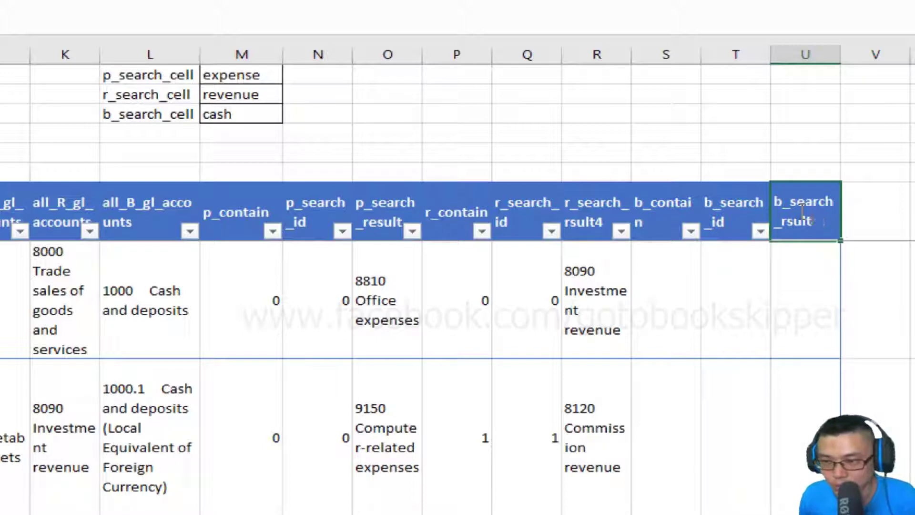
key("Return")
left_click(790, 207)
left_click(670, 224)
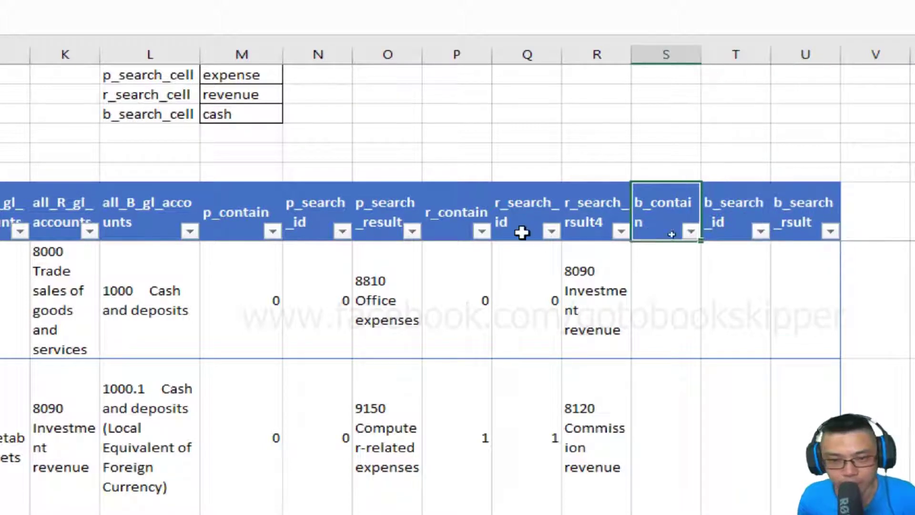
Correct the spelling of the header in R7 to r_search_result4.
double_click(591, 223)
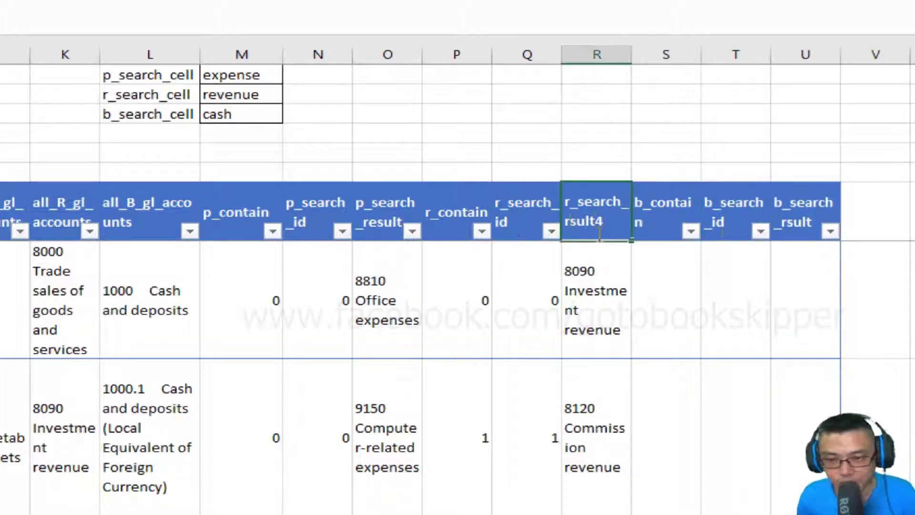
key("Return")
key("Up")
key("Right")
key("Right")
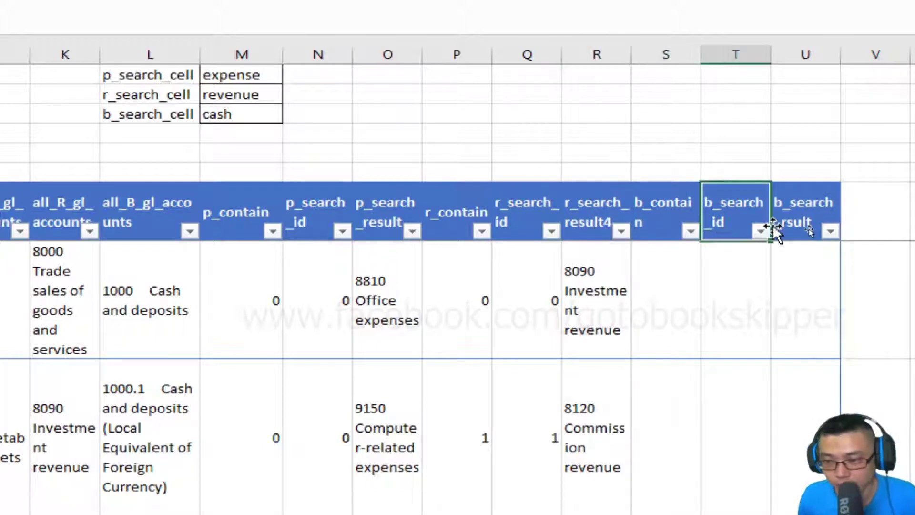
Correct the spelling of the header in U7 to b_search_result.
double_click(798, 228)
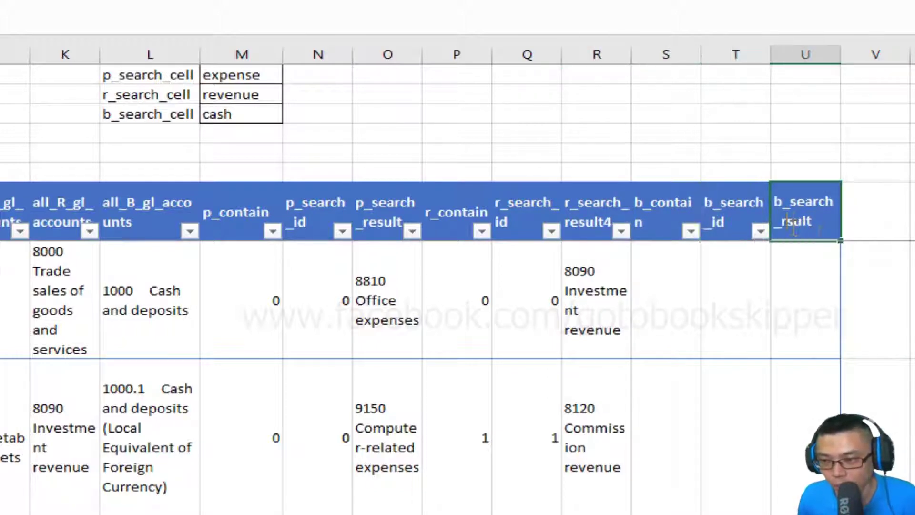
key("Return")
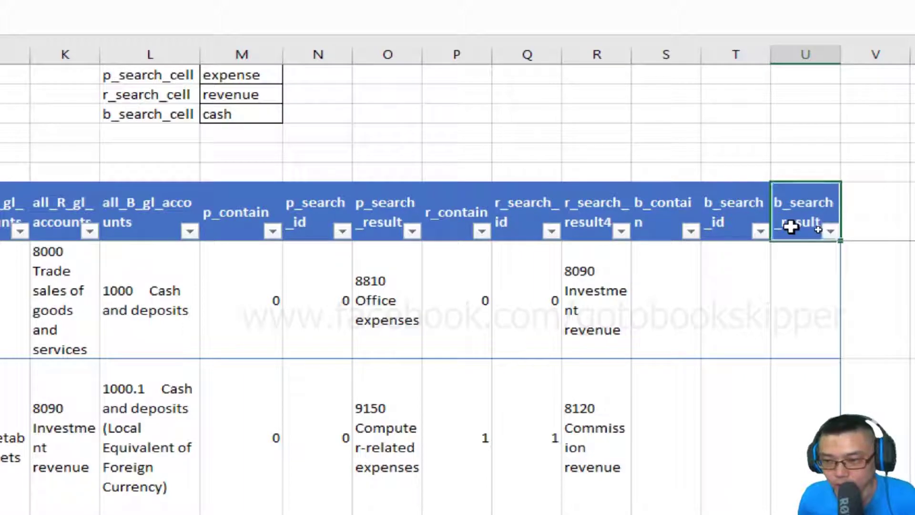
key("Up")
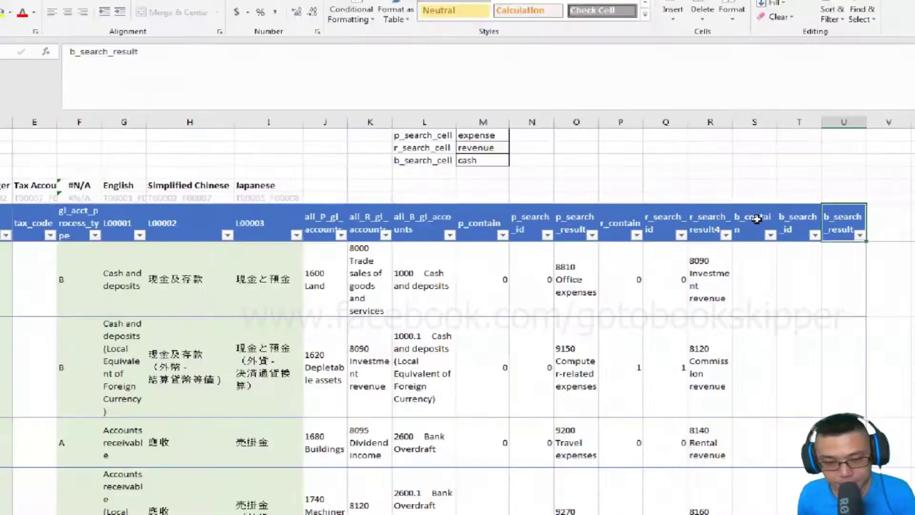
Copy the three r_ helper formulas in P8:R8 into S8:U8 under the b_ headers.
left_click(617, 284)
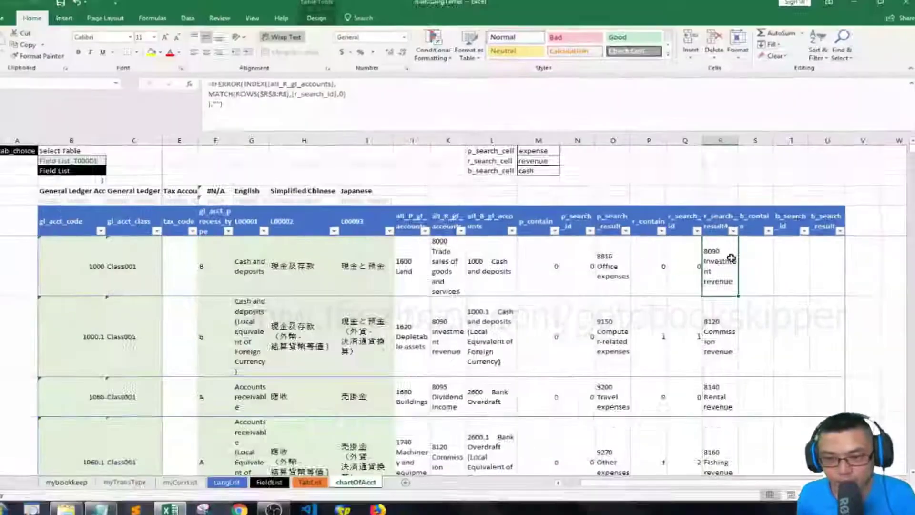
left_click_drag(649, 266, 731, 258)
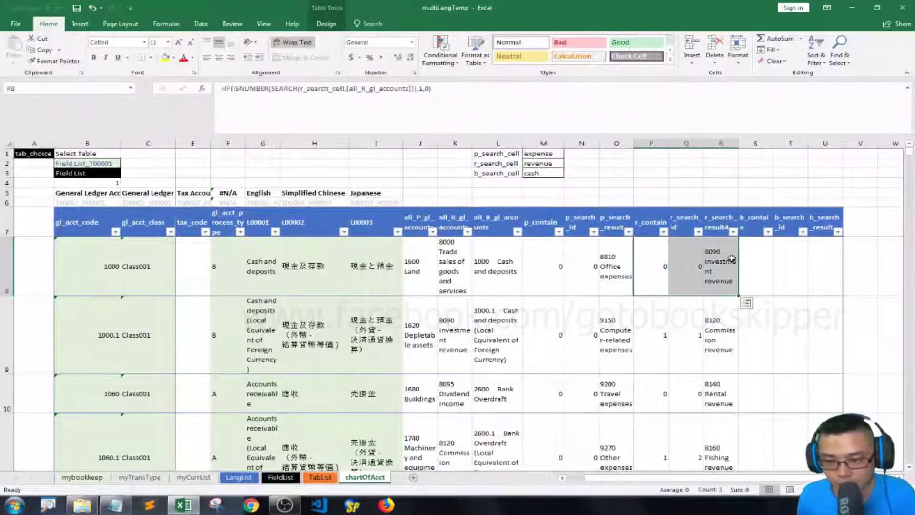
key("ctrl+c")
key("Right")
key("Right")
key("Right")
key("ctrl+v")
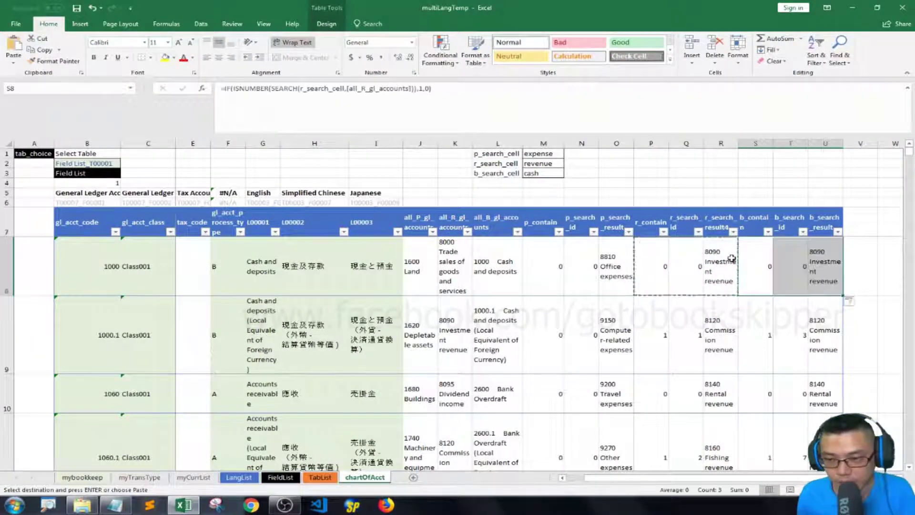
In the b_contain formula in S8, replace the r_search_cell reference with b_search_cell.
key("Escape")
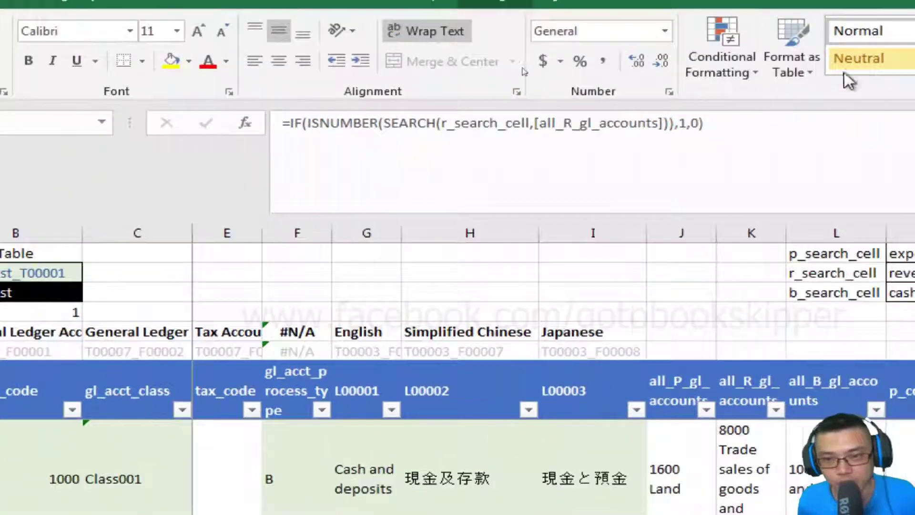
left_click(496, 124)
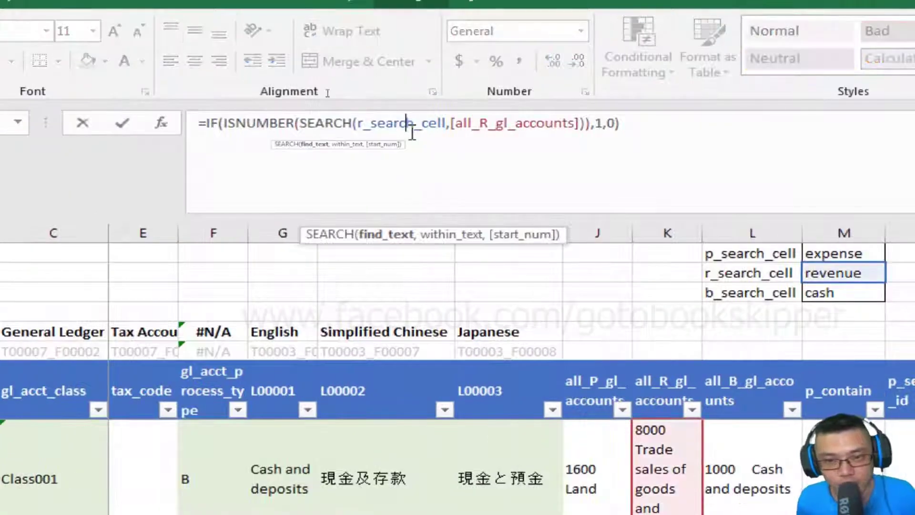
key("Left")
key("Left")
key("Left")
key("Left")
key("Left")
key("Left")
key("Left")
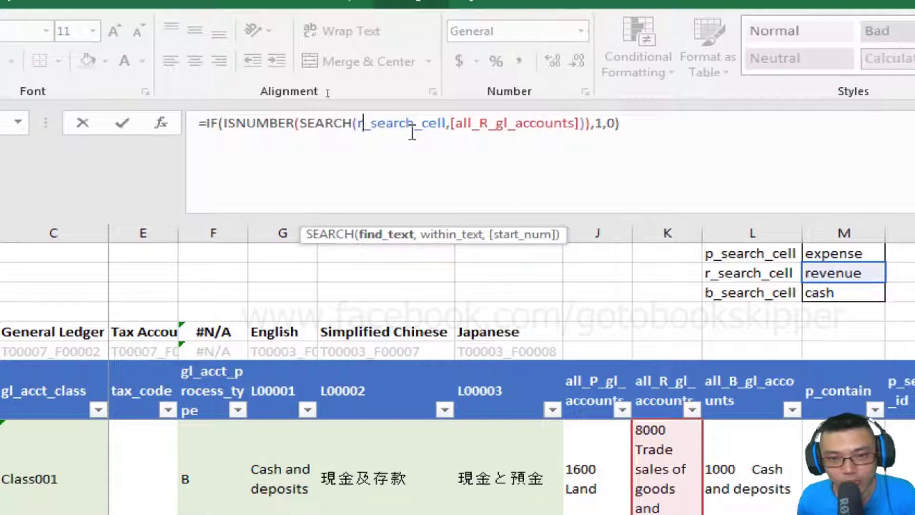
key("BackSpace")
type("b")
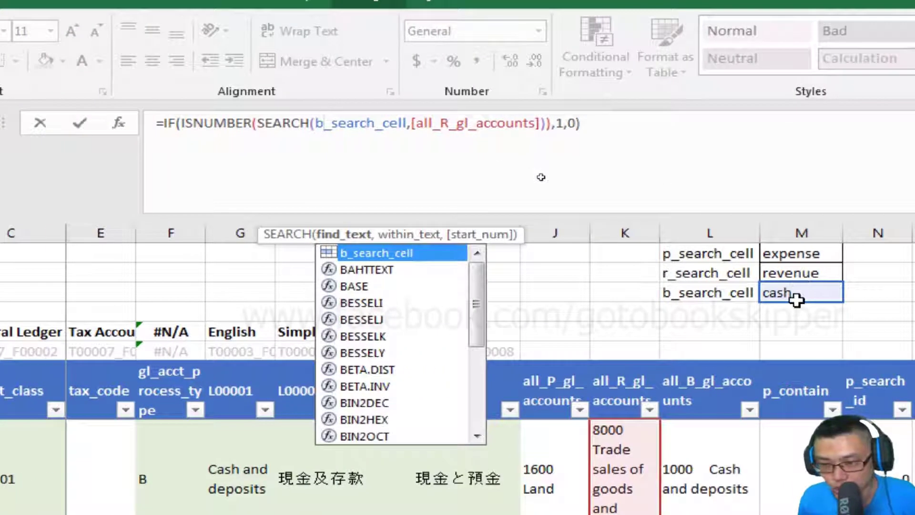
Make the S8 formula search within all_B_gl_accounts instead of the R accounts column.
left_click(487, 133)
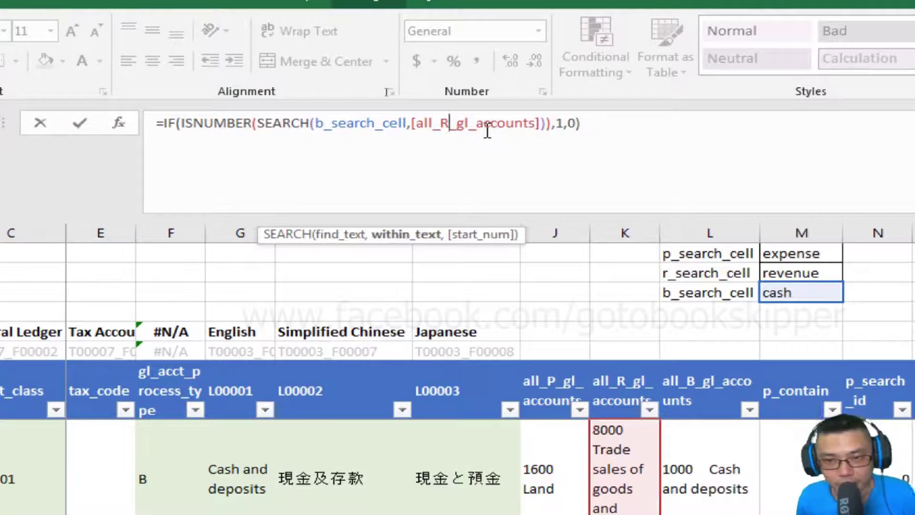
key("BackSpace")
type("B")
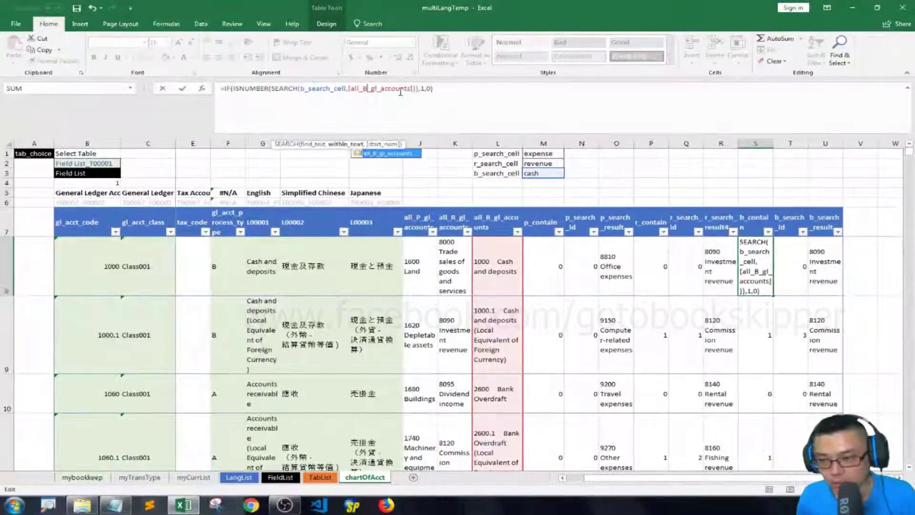
key("ctrl+Return")
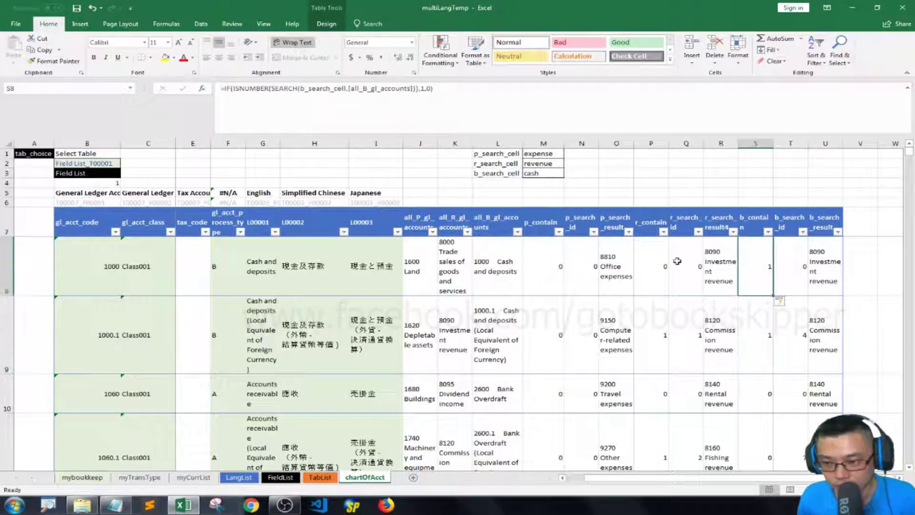
Edit the b_search_id formula in T8 to test [b_contain]=1 and sum the range $S$8:S8.
key("Right")
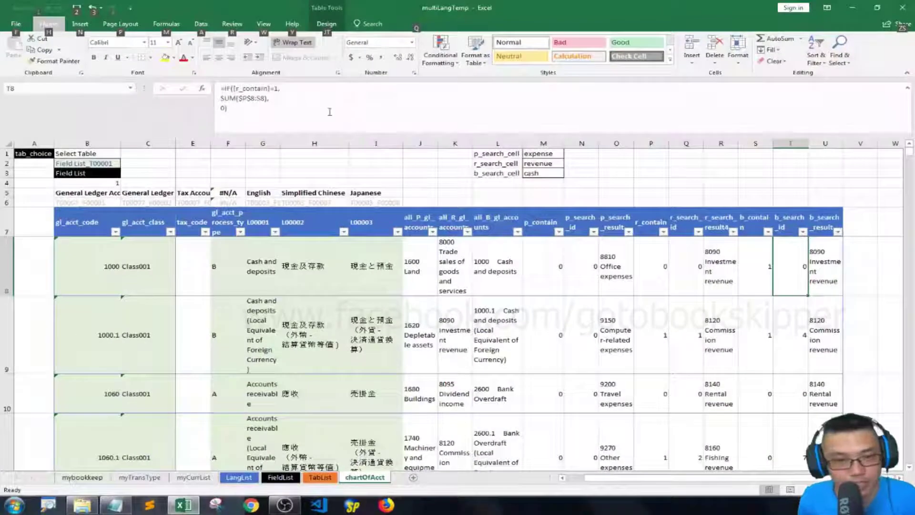
left_click(329, 111)
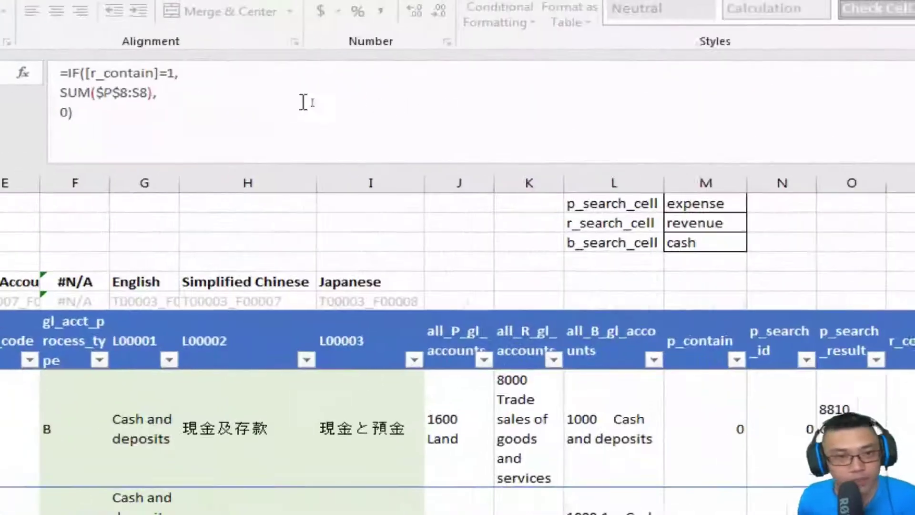
left_click(90, 75)
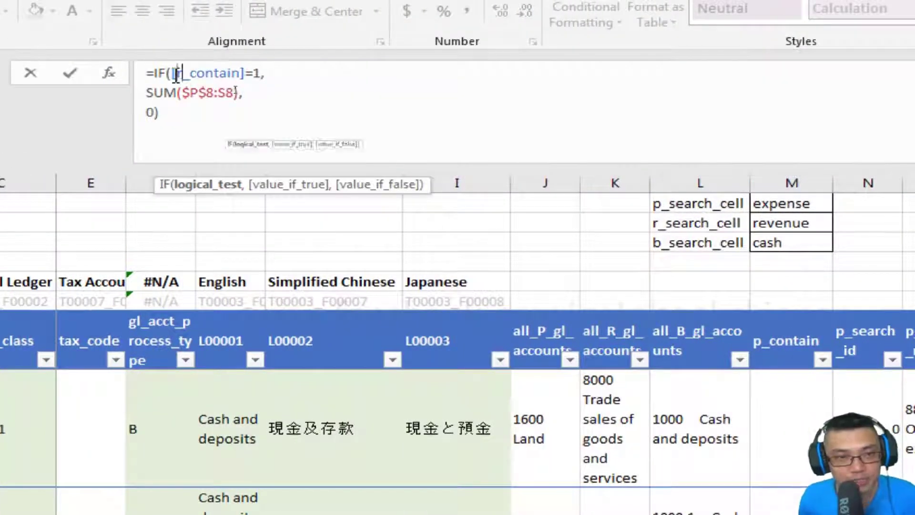
key("Delete")
type("b")
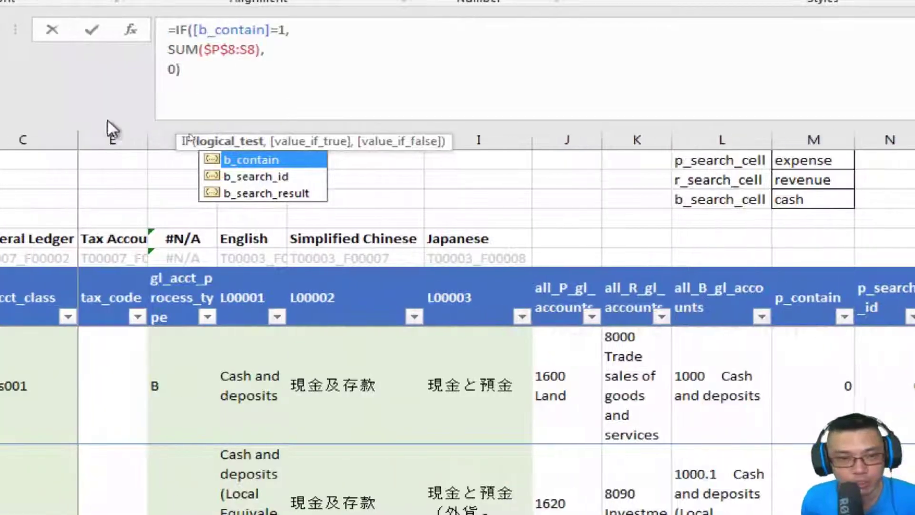
left_click(228, 58)
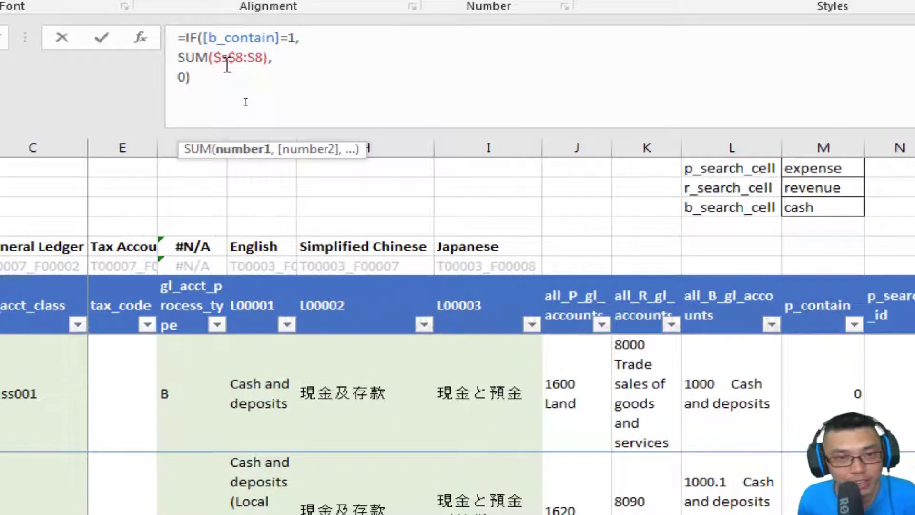
key("Return")
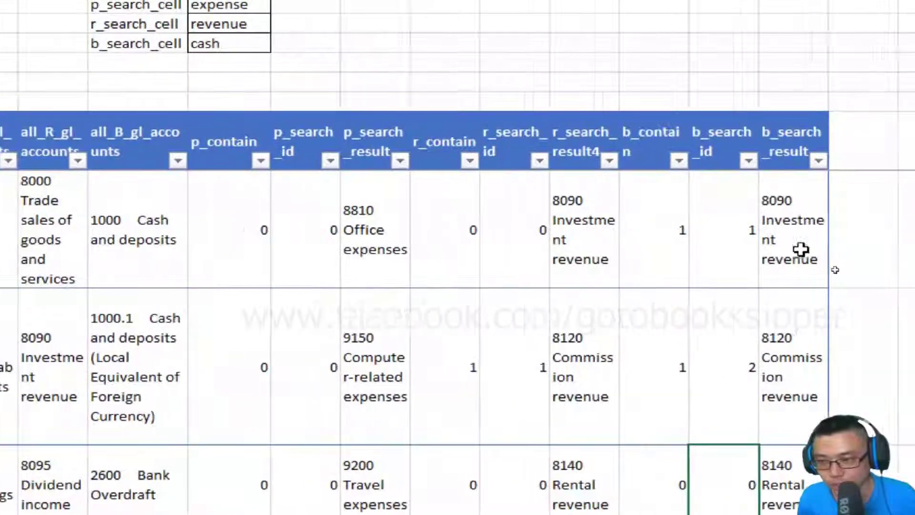
In the b_search_result formula in U8, change the INDEX array to [all_B_gl_accounts].
left_click(876, 231)
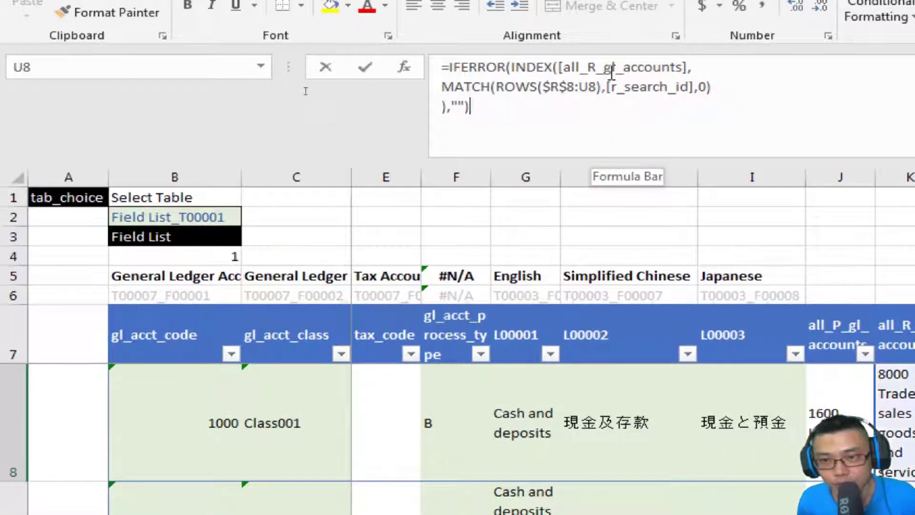
left_click(608, 71)
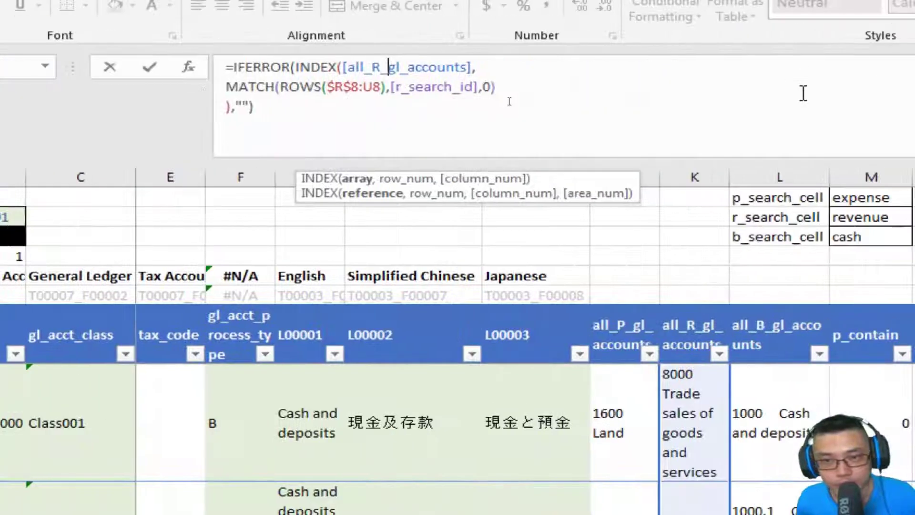
key("Left")
key("BackSpace")
type("B")
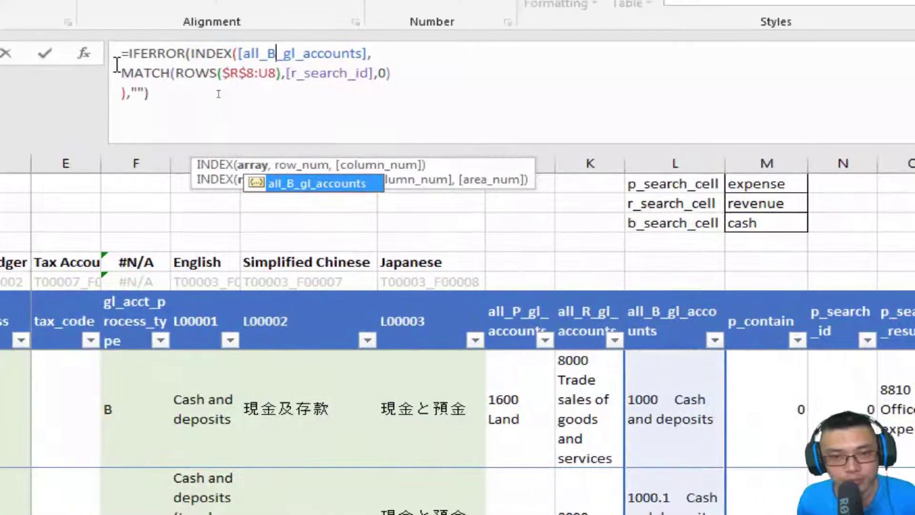
Set the U8 formula's ROWS range to $U$8:U8 and its MATCH lookup column to [b_search_id].
left_click(241, 74)
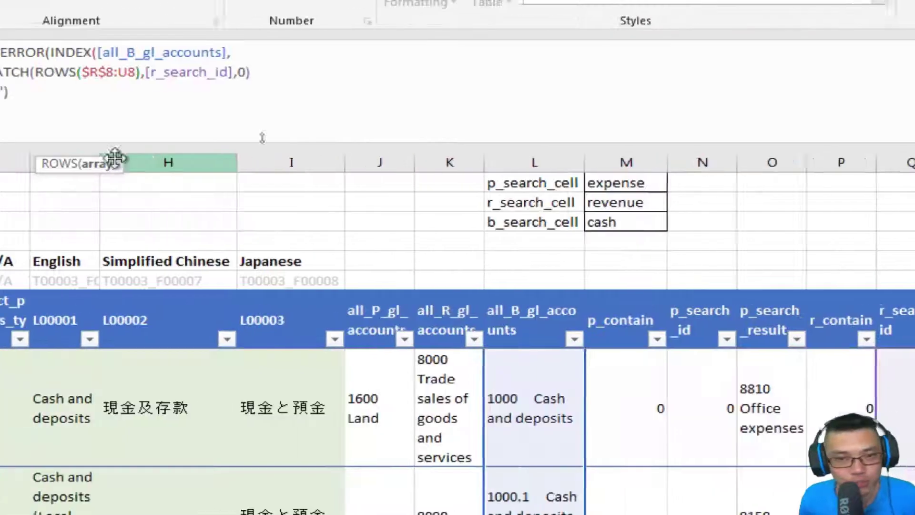
type("u")
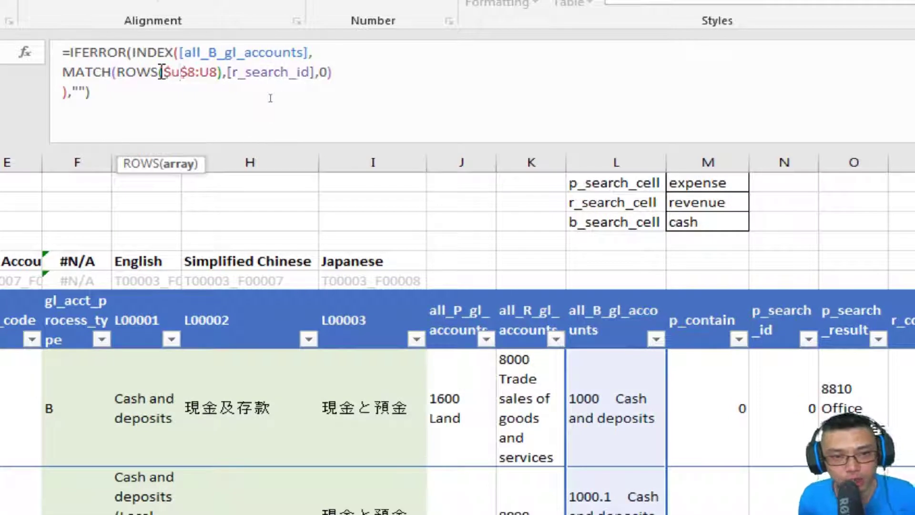
key("Right")
key("Right")
key("Right")
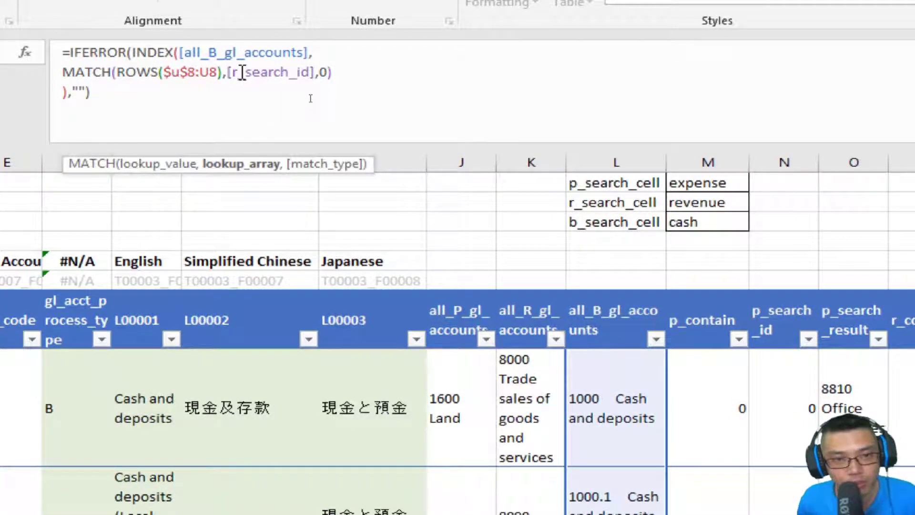
key("BackSpace")
type("b")
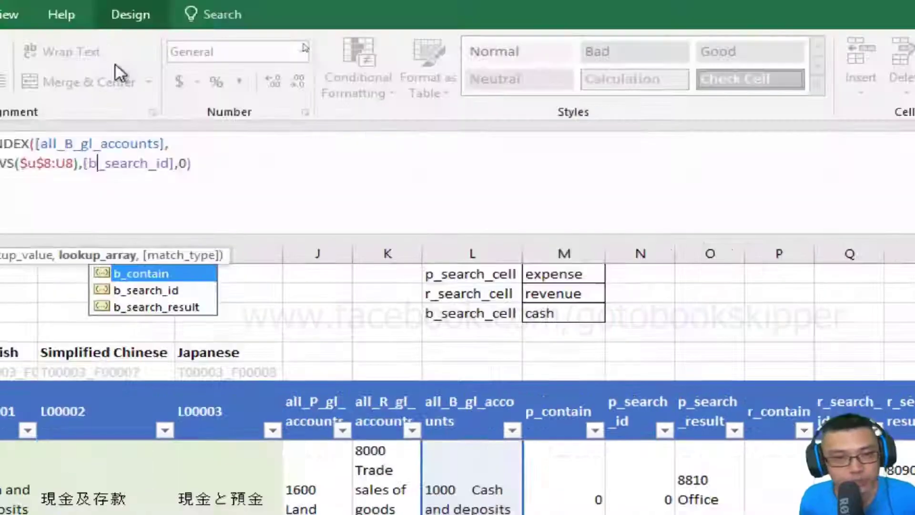
key("alt")
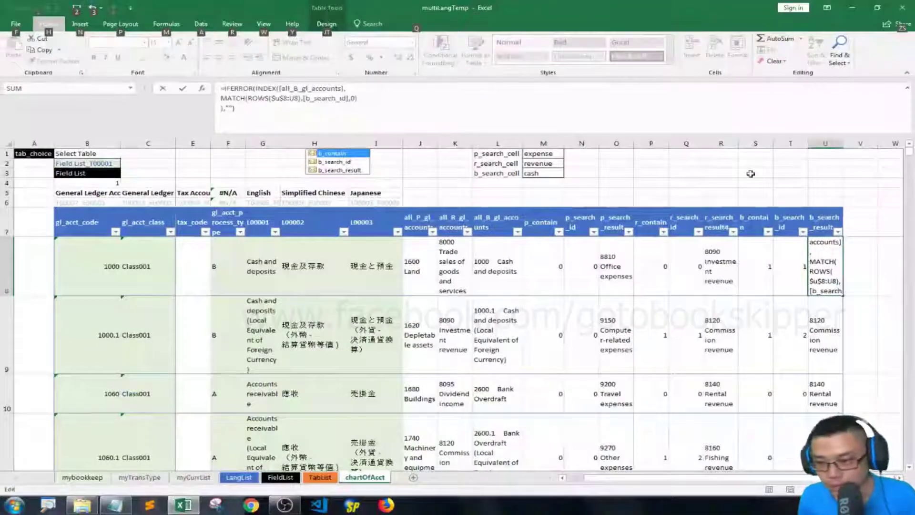
key("Escape")
key("Return")
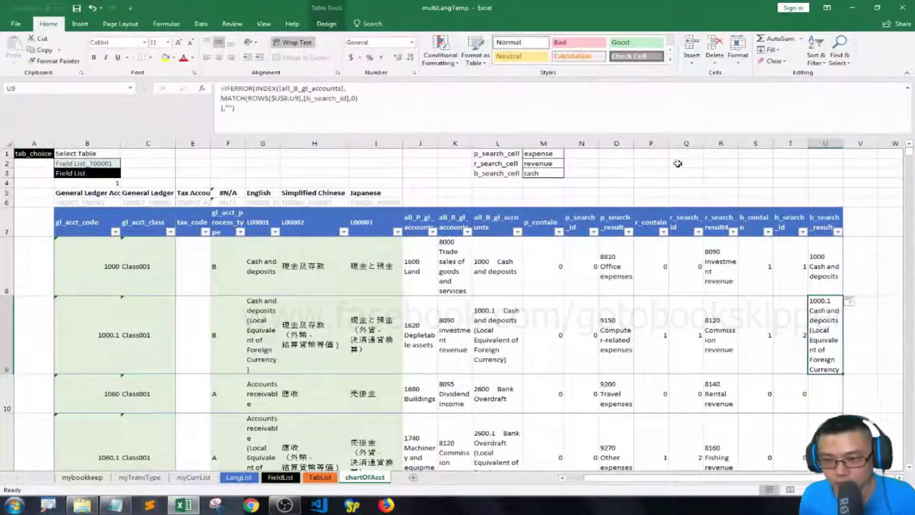
left_click(652, 182)
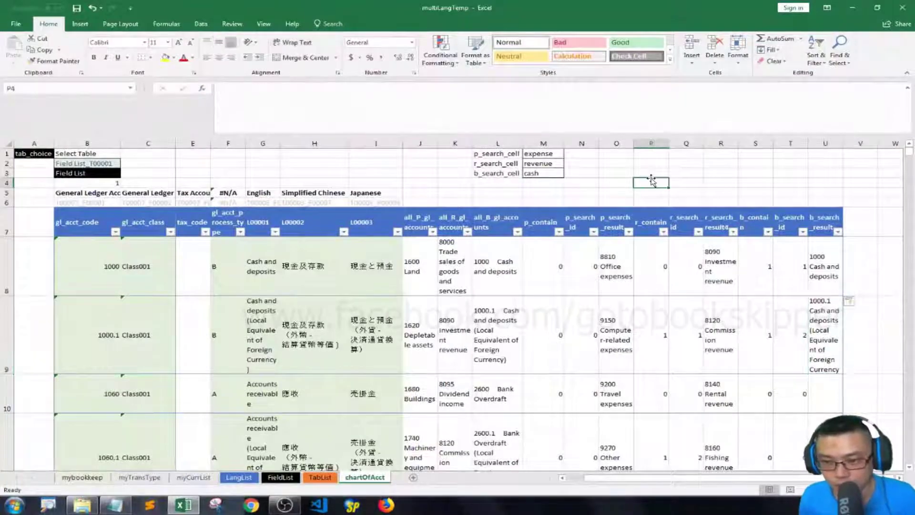